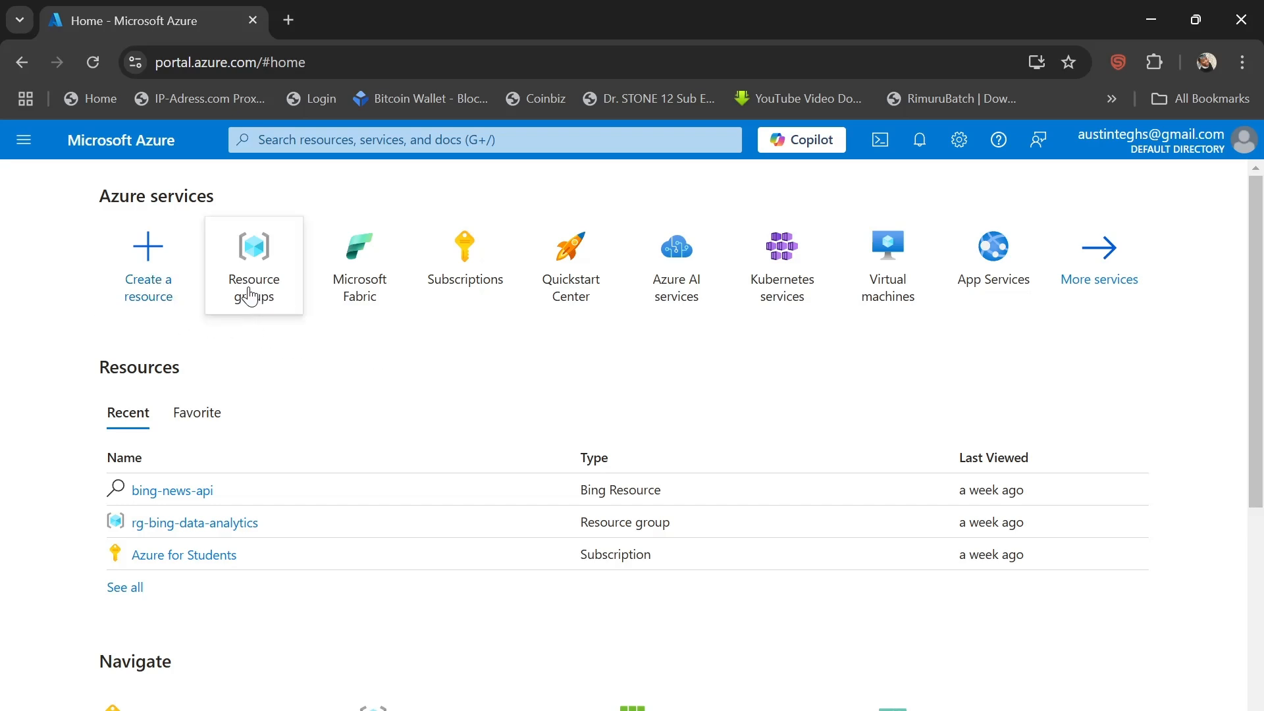
- Open the resource groups list and start a new resource group under the Azure for Students subscription
{"action": "mouse_move", "coordinate": [249, 295]}
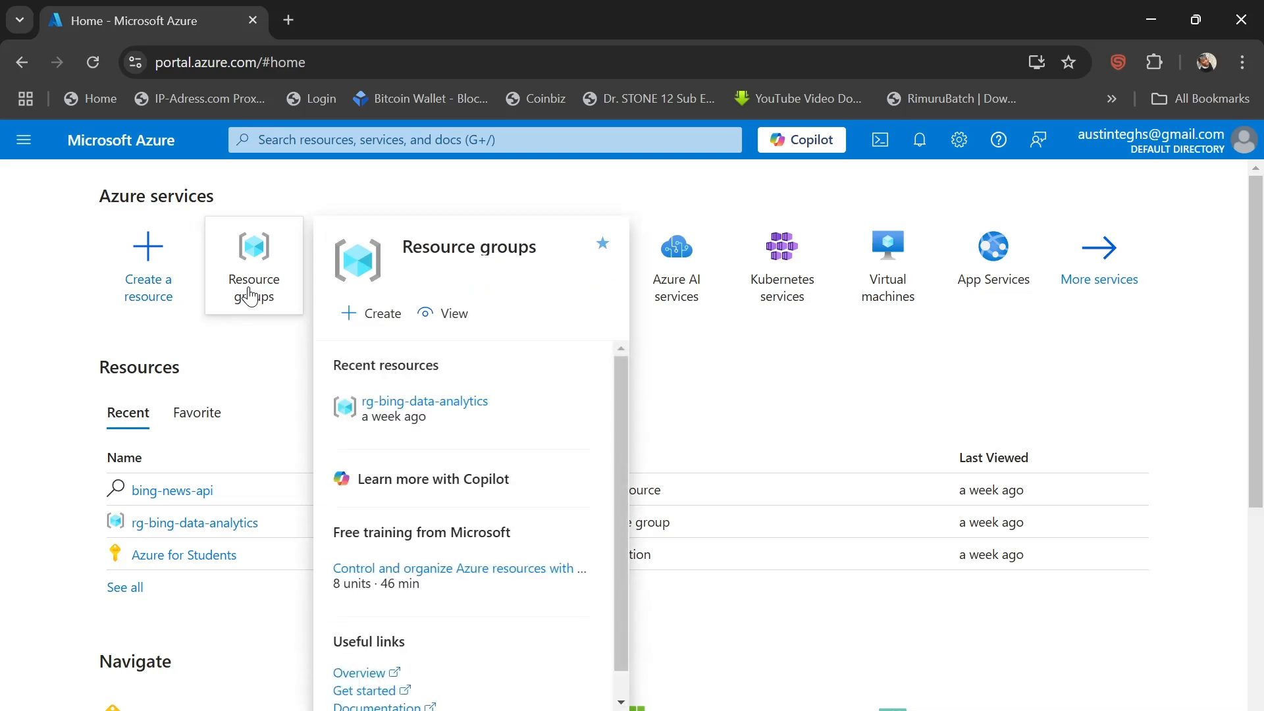
{"action": "left_click", "coordinate": [249, 293]}
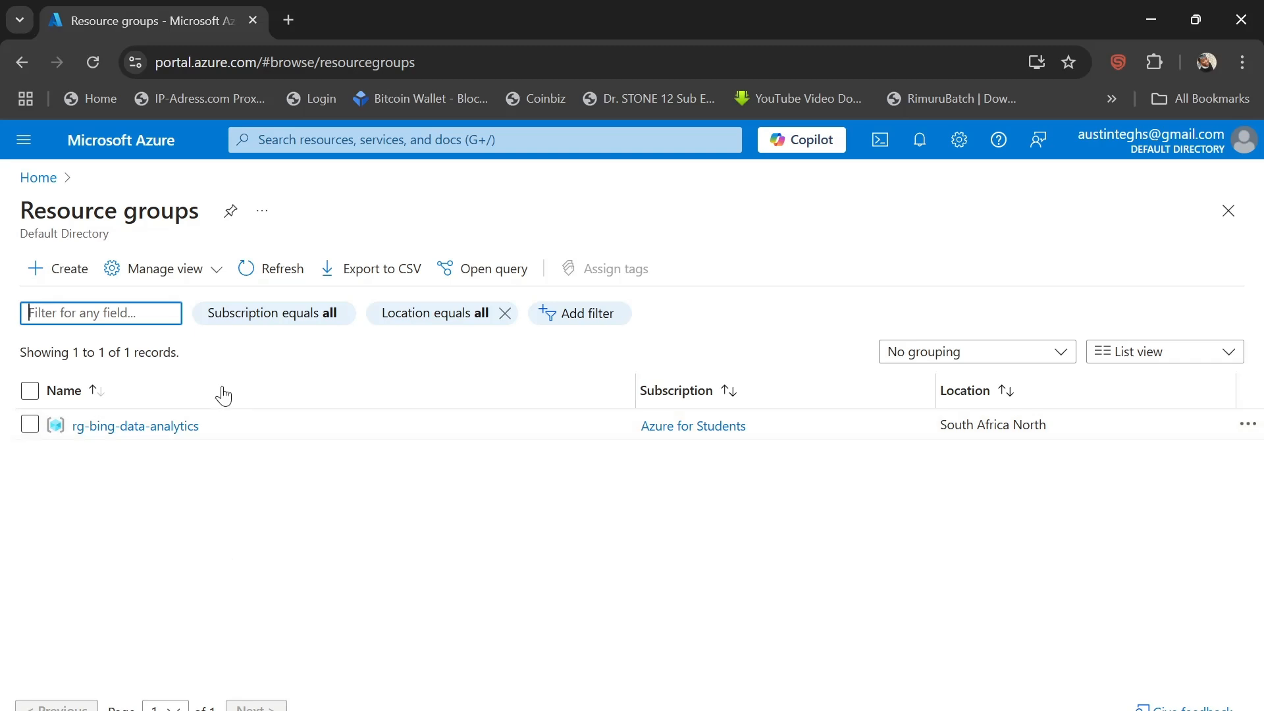
{"action": "left_click", "coordinate": [73, 275]}
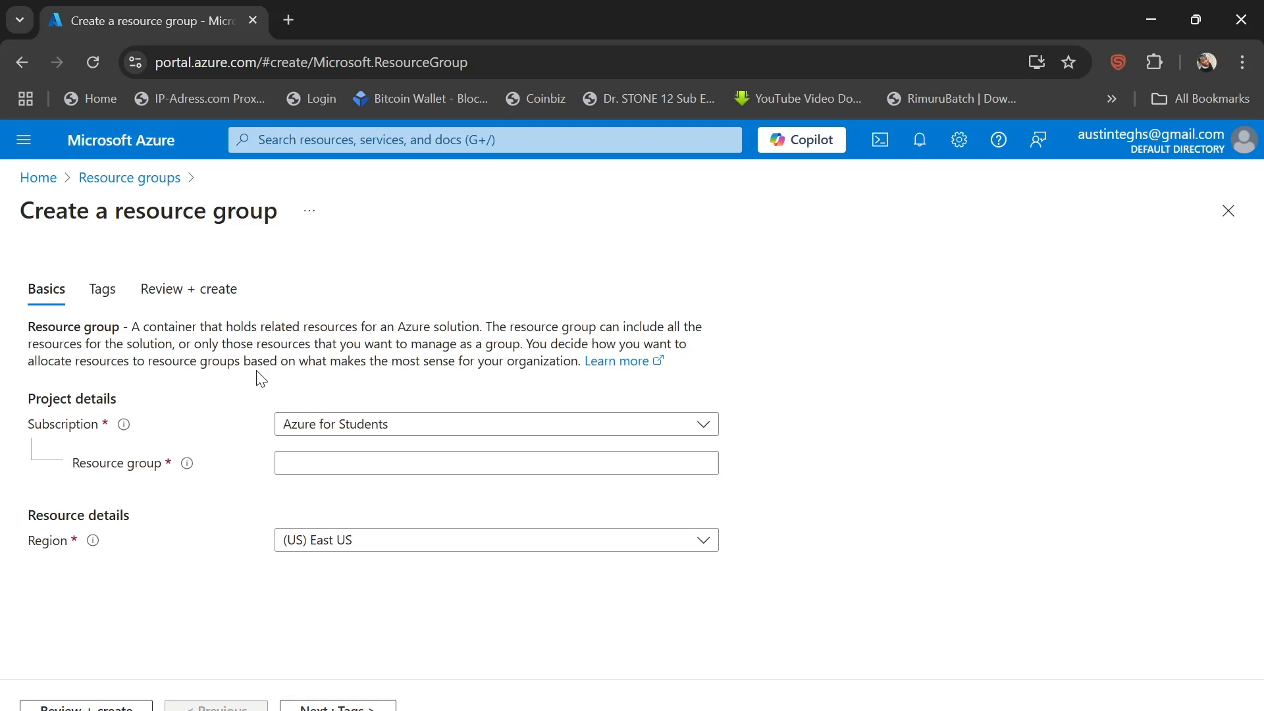
{"action": "left_click", "coordinate": [297, 428]}
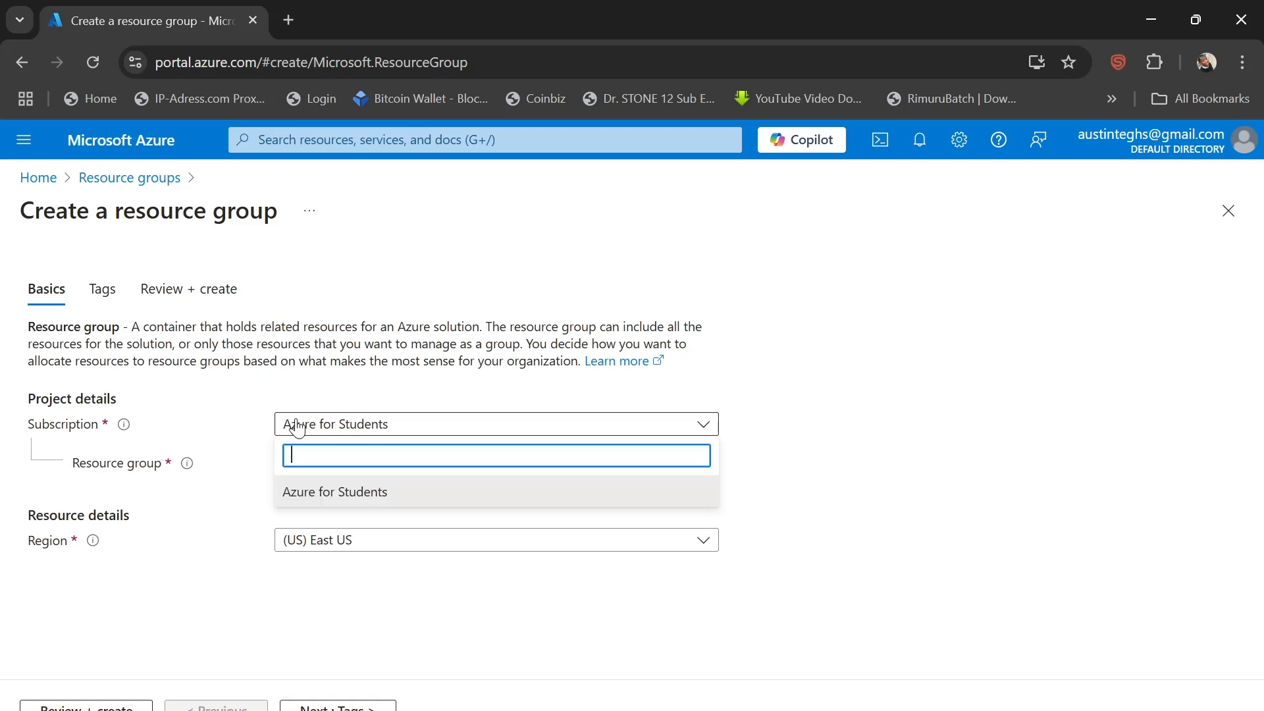
{"action": "left_click", "coordinate": [229, 396]}
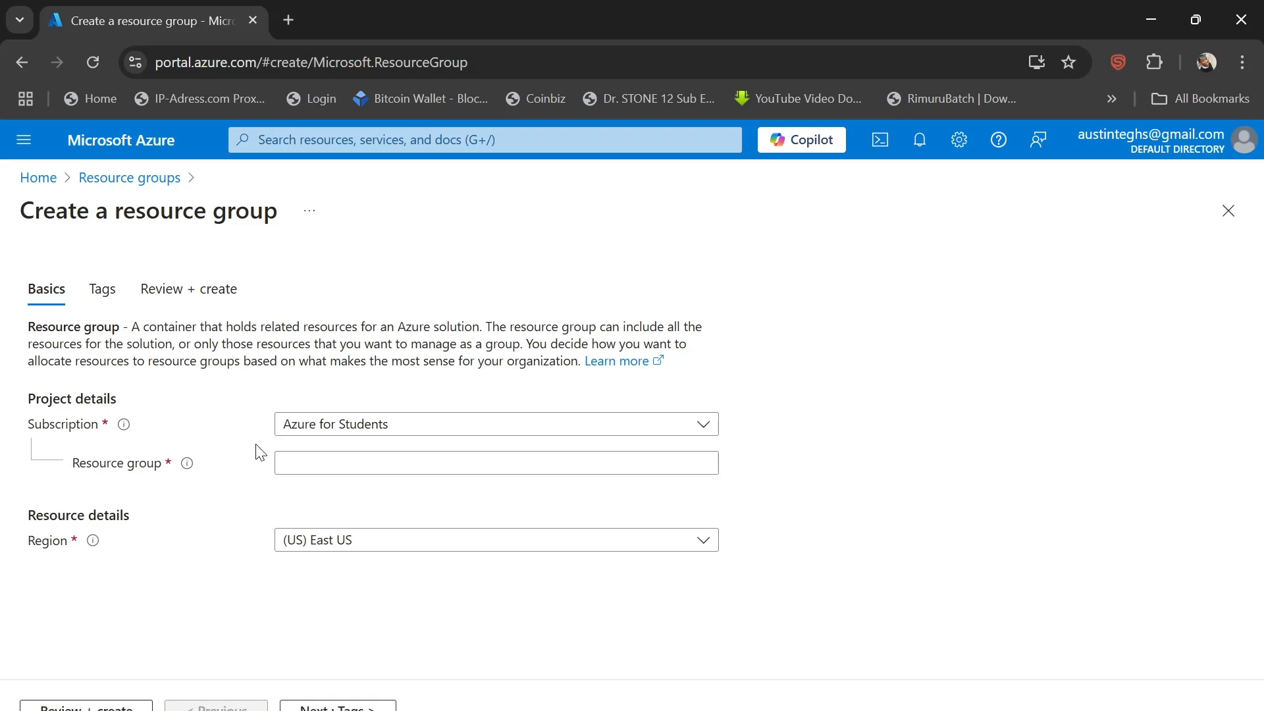
- Name the new resource group bing_data_project_resource
{"action": "left_click", "coordinate": [297, 467]}
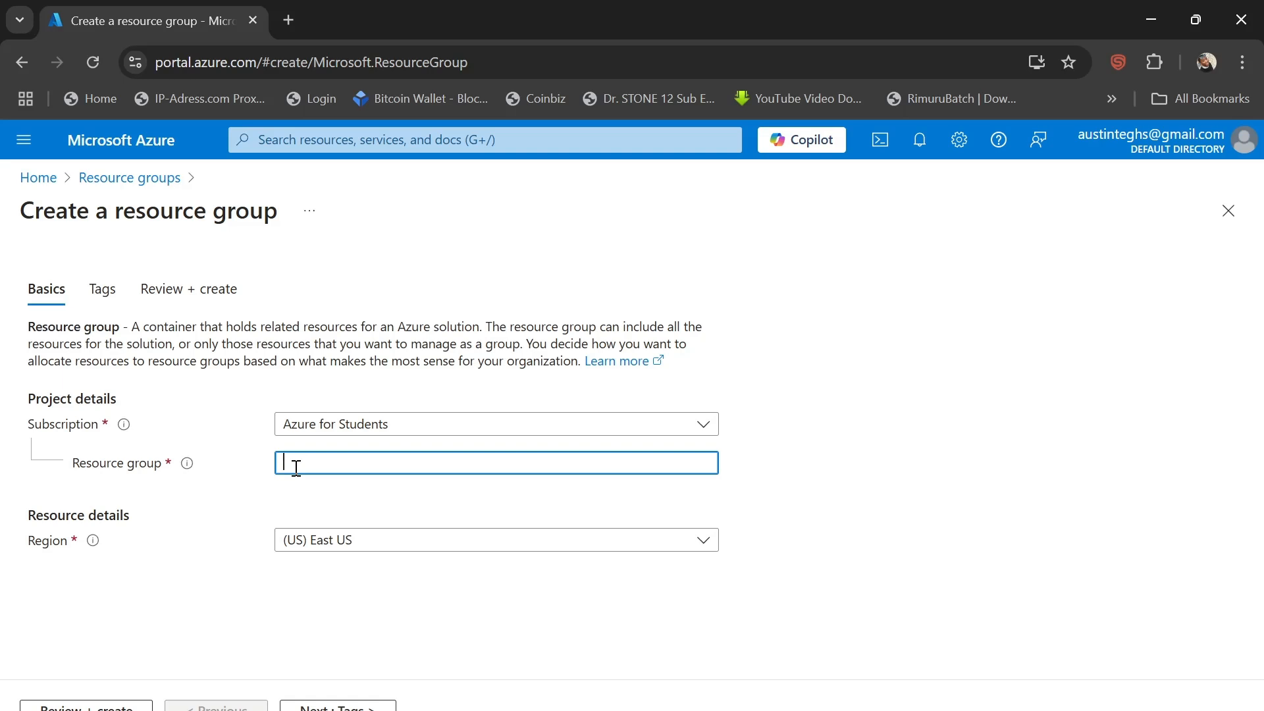
{"action": "type", "text": "bmg"}
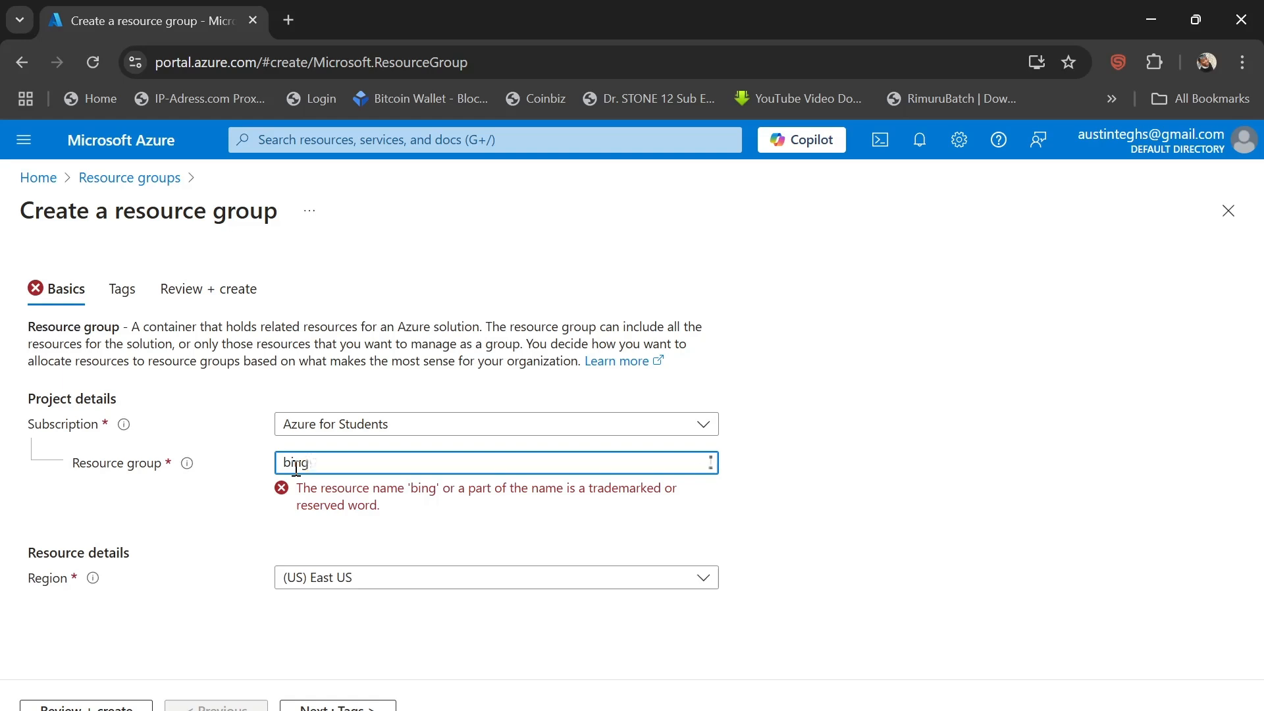
{"action": "type", "text": " dat"}
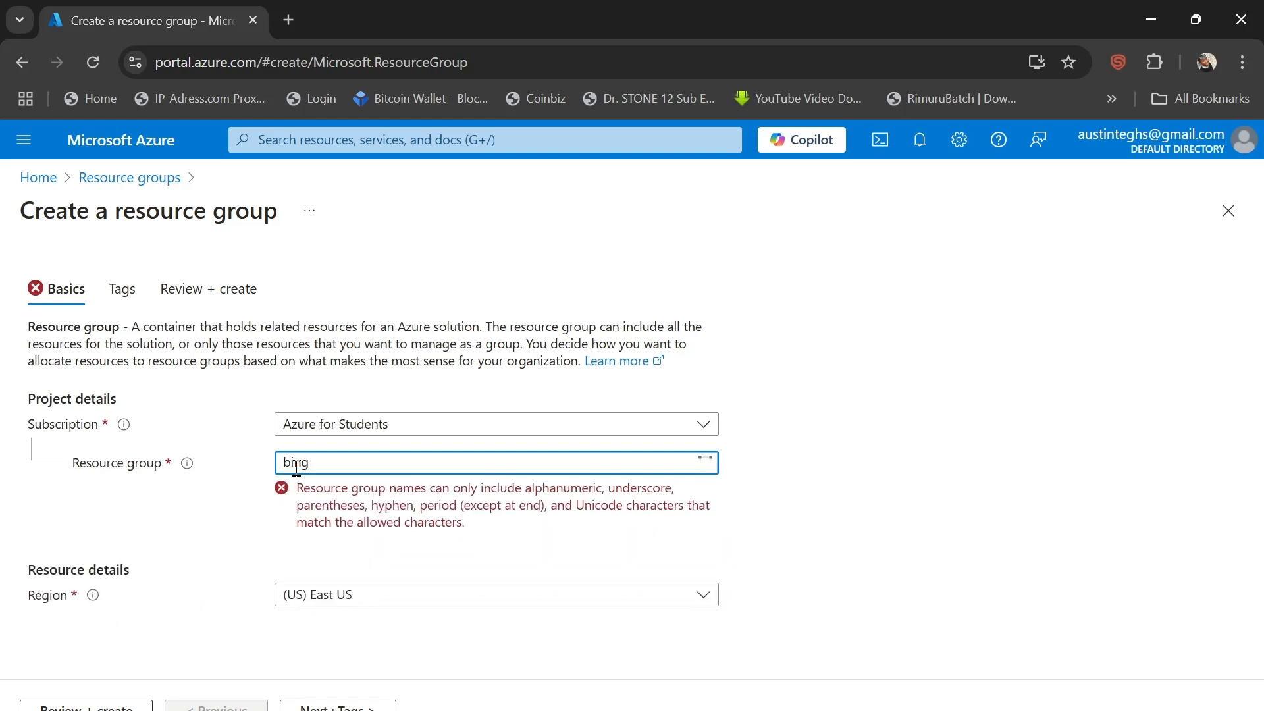
{"action": "type", "text": "a project"}
{"action": "key", "text": "Left"}
{"action": "key", "text": "Left"}
{"action": "key", "text": "Left"}
{"action": "key", "text": "BackSpace"}
{"action": "type", "text": "-"}
{"action": "key", "text": "Left"}
{"action": "key", "text": "Left"}
{"action": "key", "text": "BackSpace"}
{"action": "type", "text": "_"}
{"action": "key", "text": "Right"}
{"action": "key", "text": "Right"}
{"action": "key", "text": "Right"}
{"action": "key", "text": "BackSpace"}
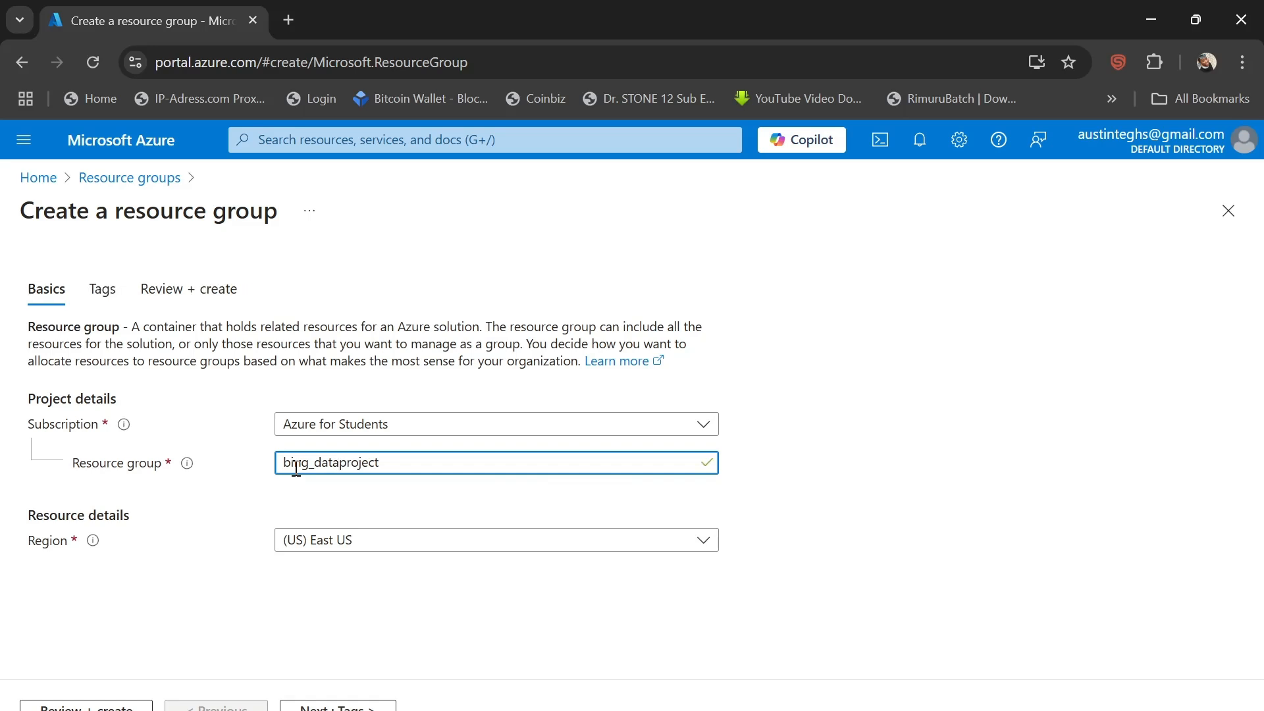
{"action": "type", "text": "_project_r"}
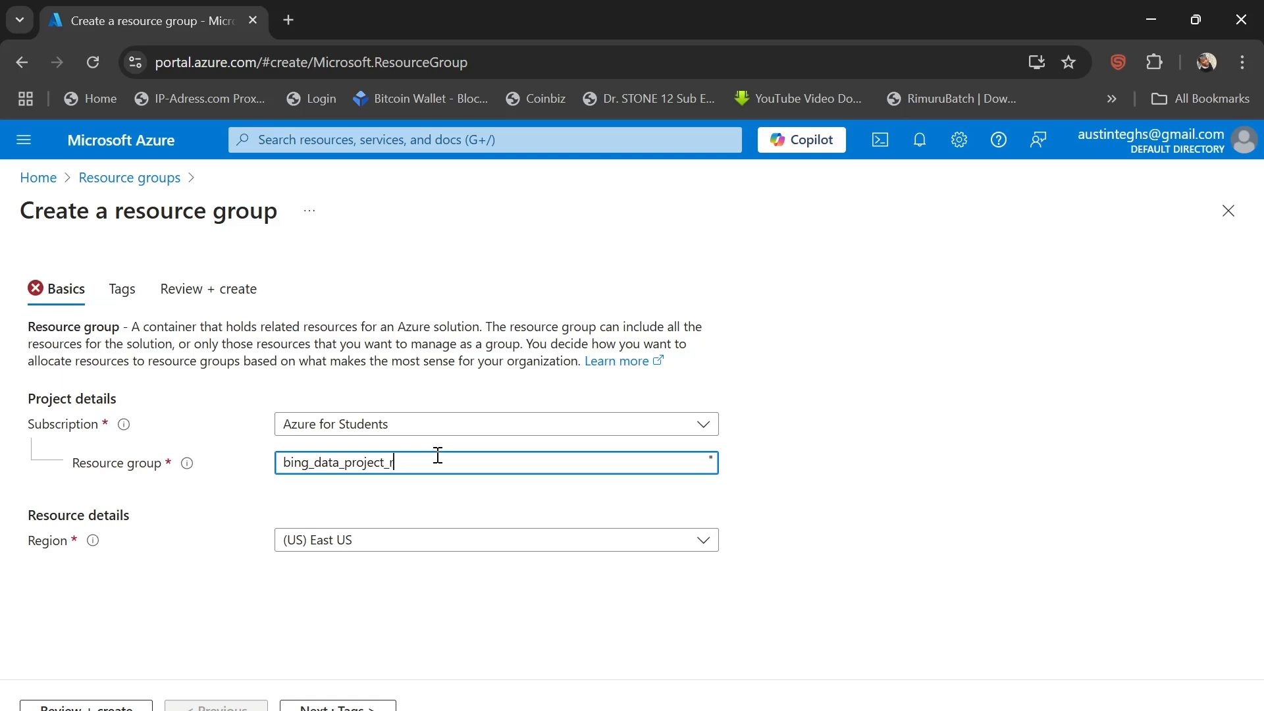
{"action": "type", "text": "esource"}
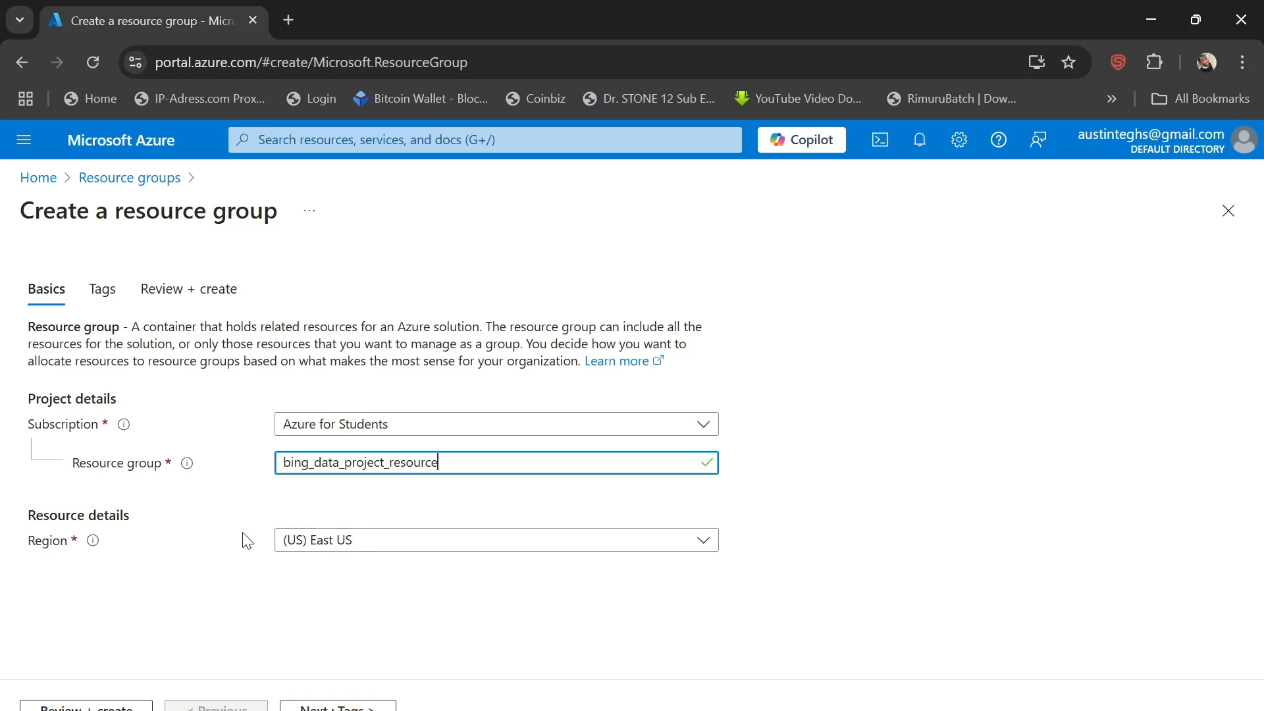
- Set the resource group's region to (Africa) South Africa North
{"action": "left_click", "coordinate": [319, 560]}
{"action": "left_click", "coordinate": [327, 552]}
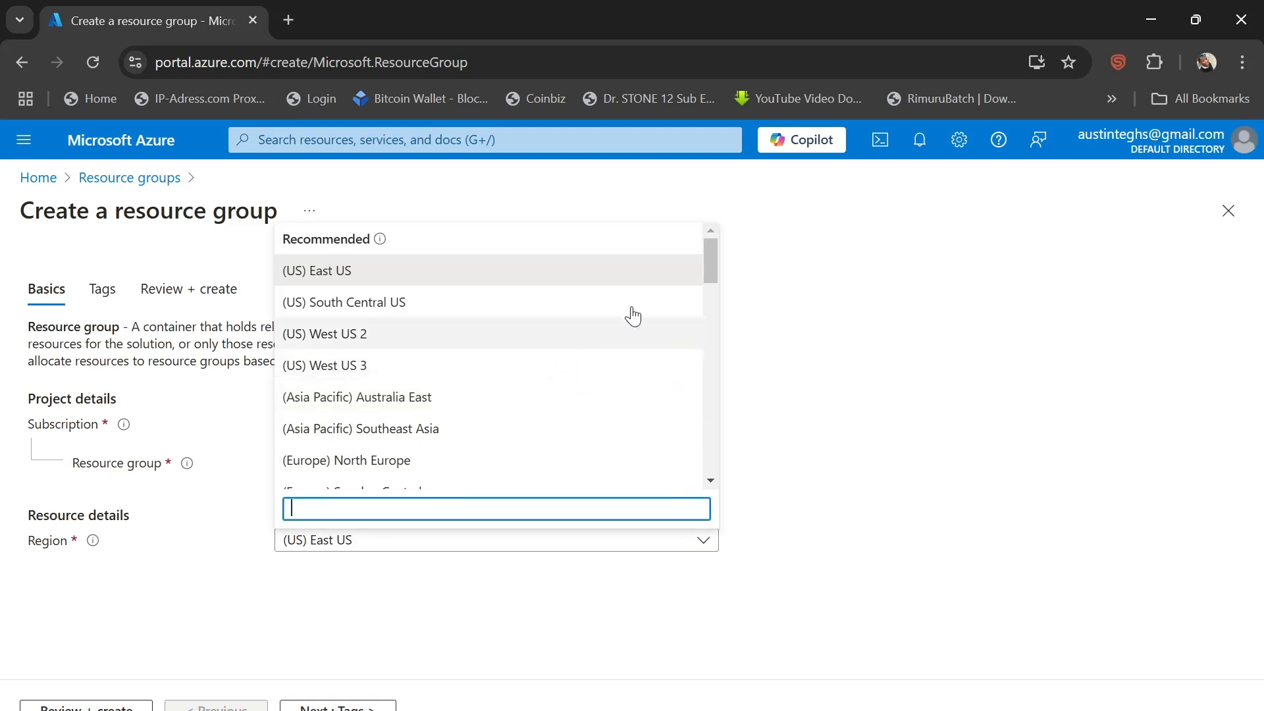
{"action": "left_click_drag", "start_coordinate": [718, 269], "coordinate": [752, 302]}
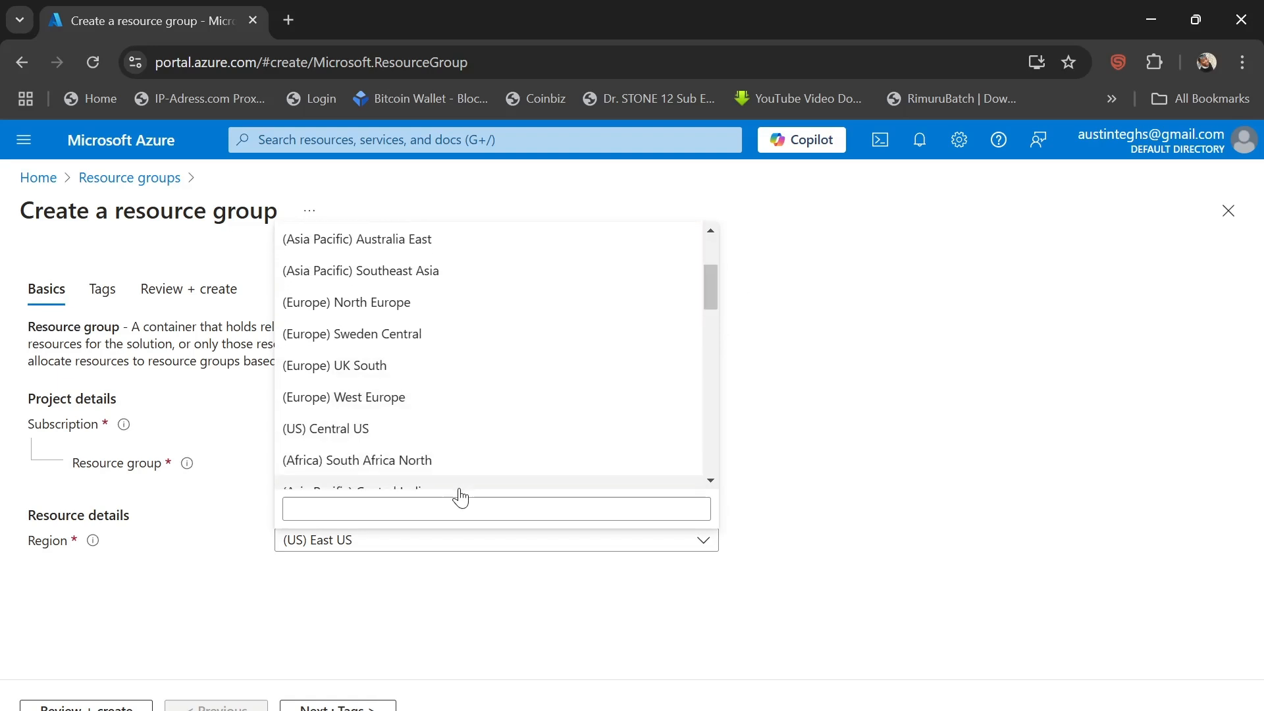
{"action": "left_click", "coordinate": [382, 471]}
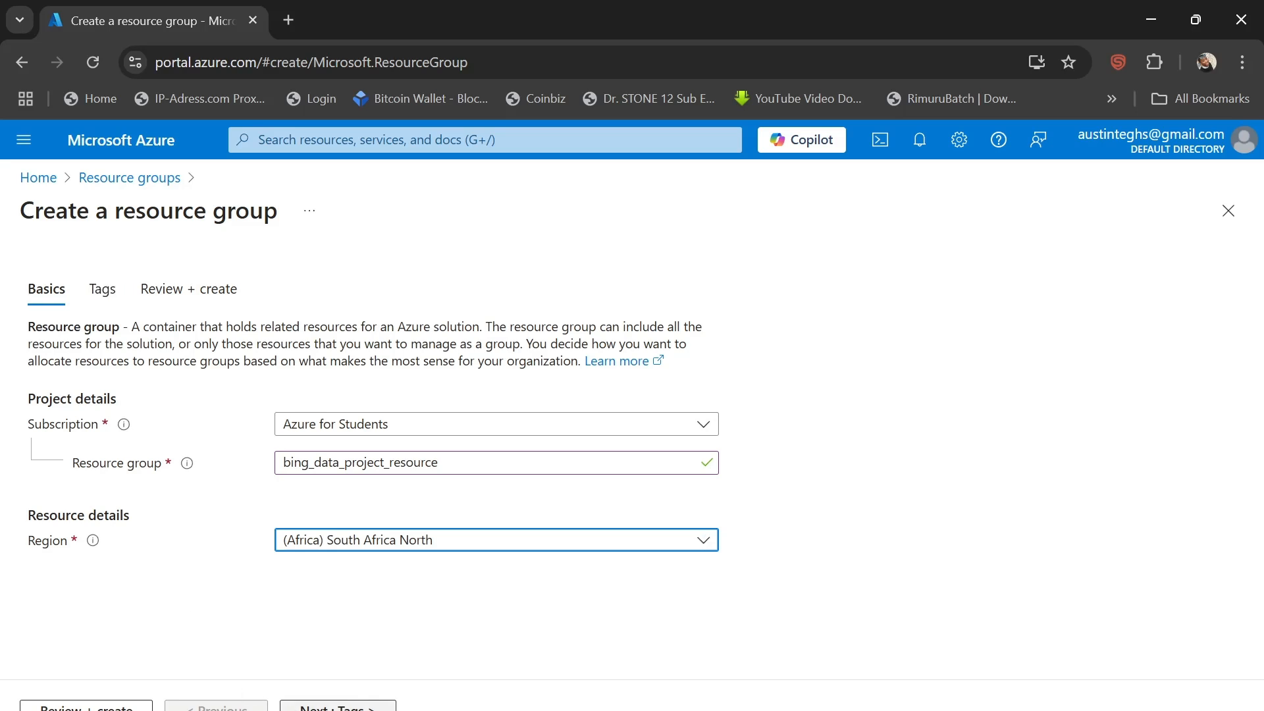
- Add a "created by" tag to the resource group with the creator's name as its value
{"action": "left_click", "coordinate": [338, 708]}
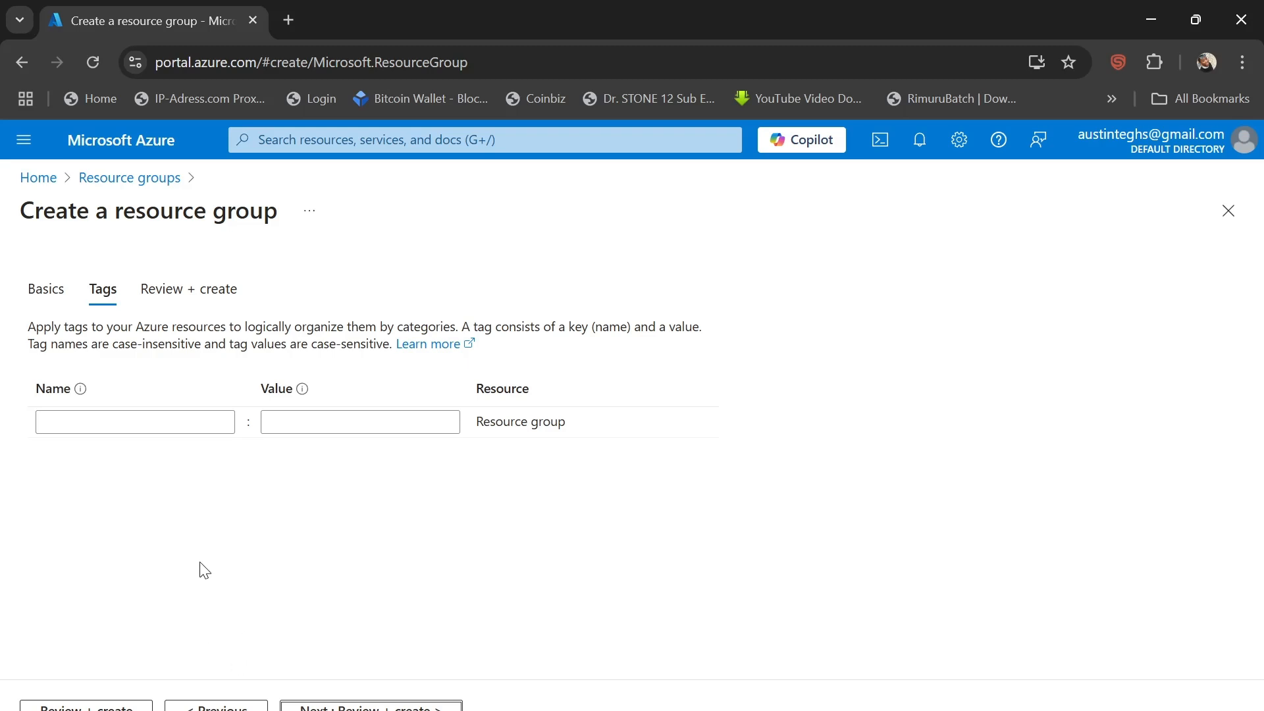
{"action": "left_click", "coordinate": [114, 420]}
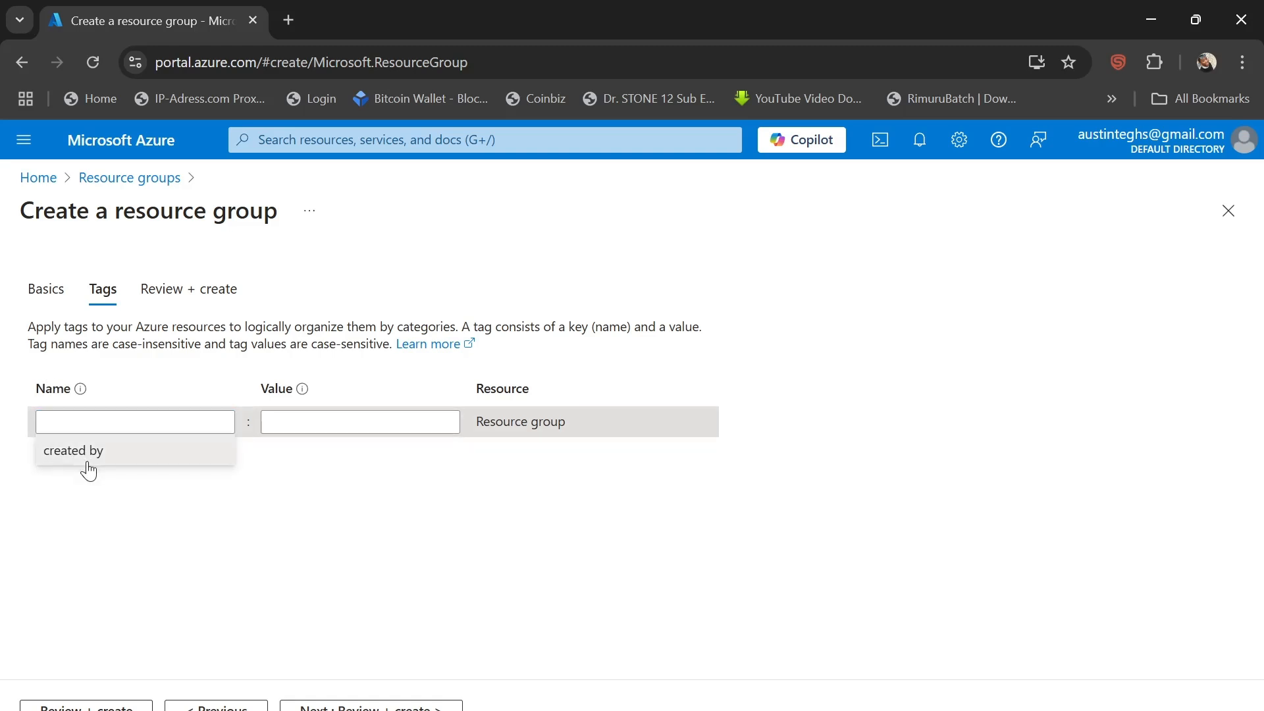
{"action": "left_click", "coordinate": [86, 463]}
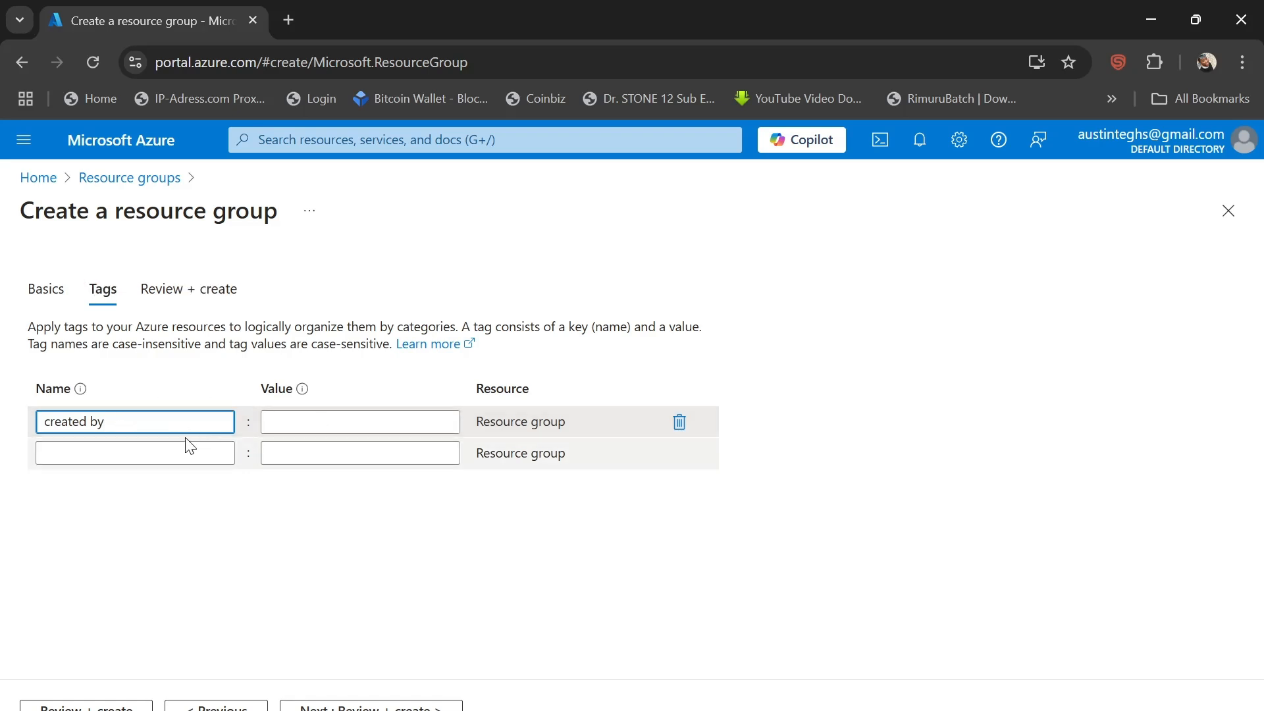
{"action": "left_click", "coordinate": [295, 420]}
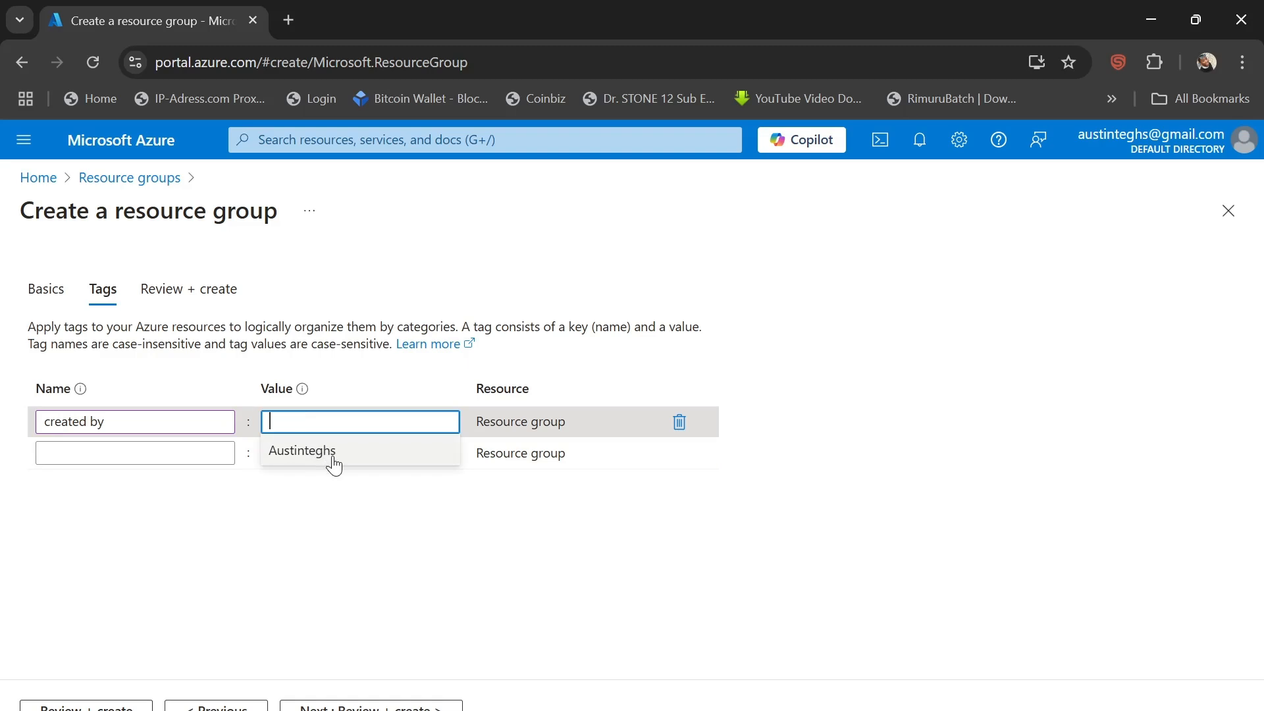
{"action": "left_click", "coordinate": [331, 453]}
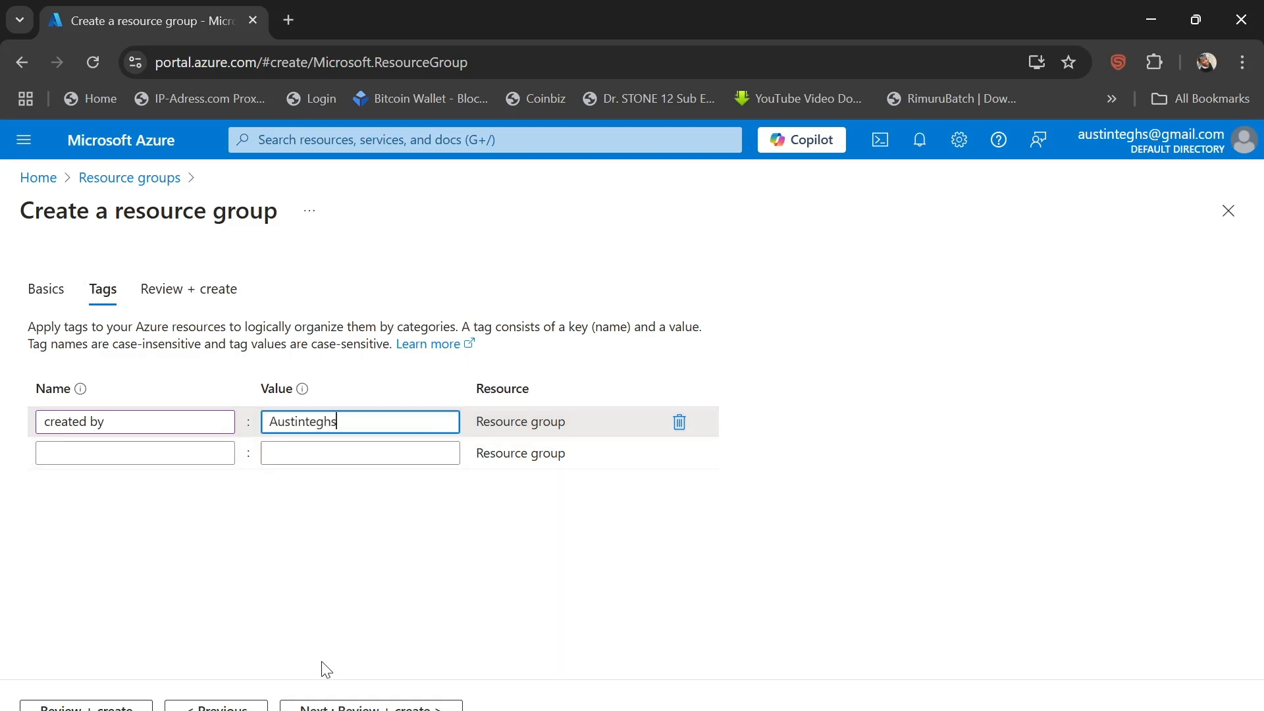
- Review the resource group's summary and check its basic settings and tags before creation
{"action": "left_click", "coordinate": [343, 708]}
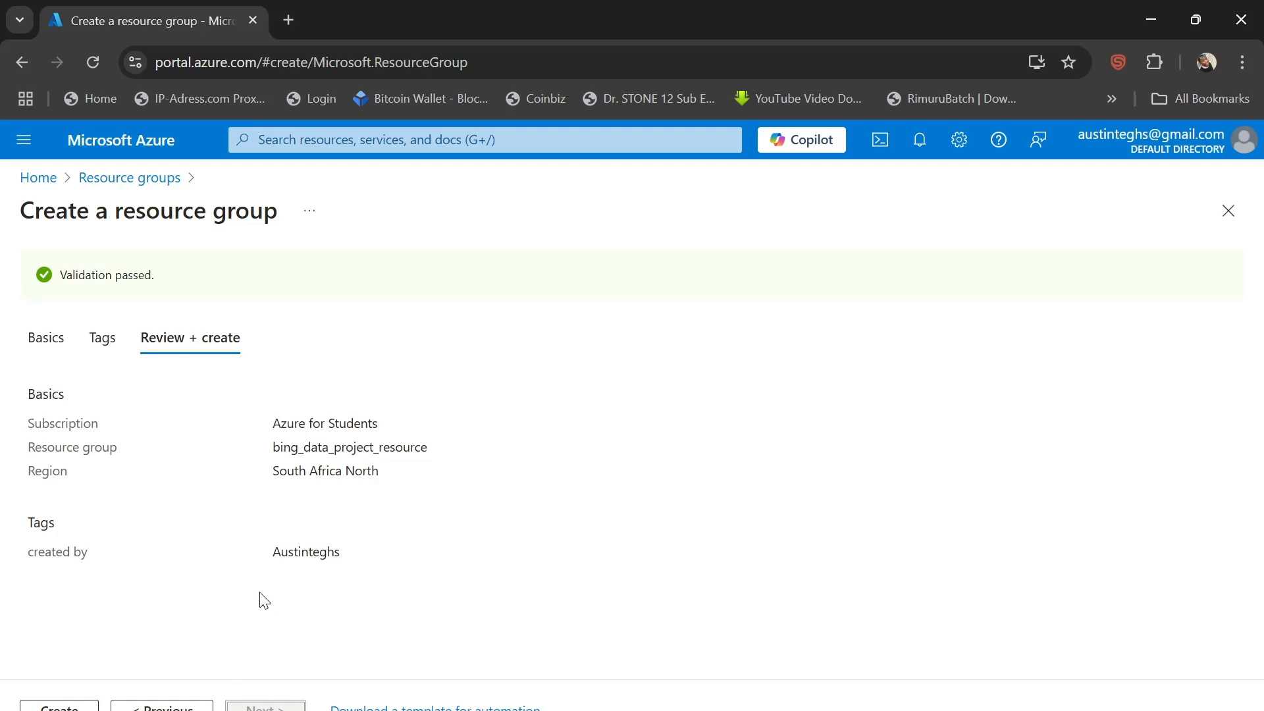
{"action": "left_click", "coordinate": [56, 348]}
{"action": "mouse_move", "coordinate": [130, 430]}
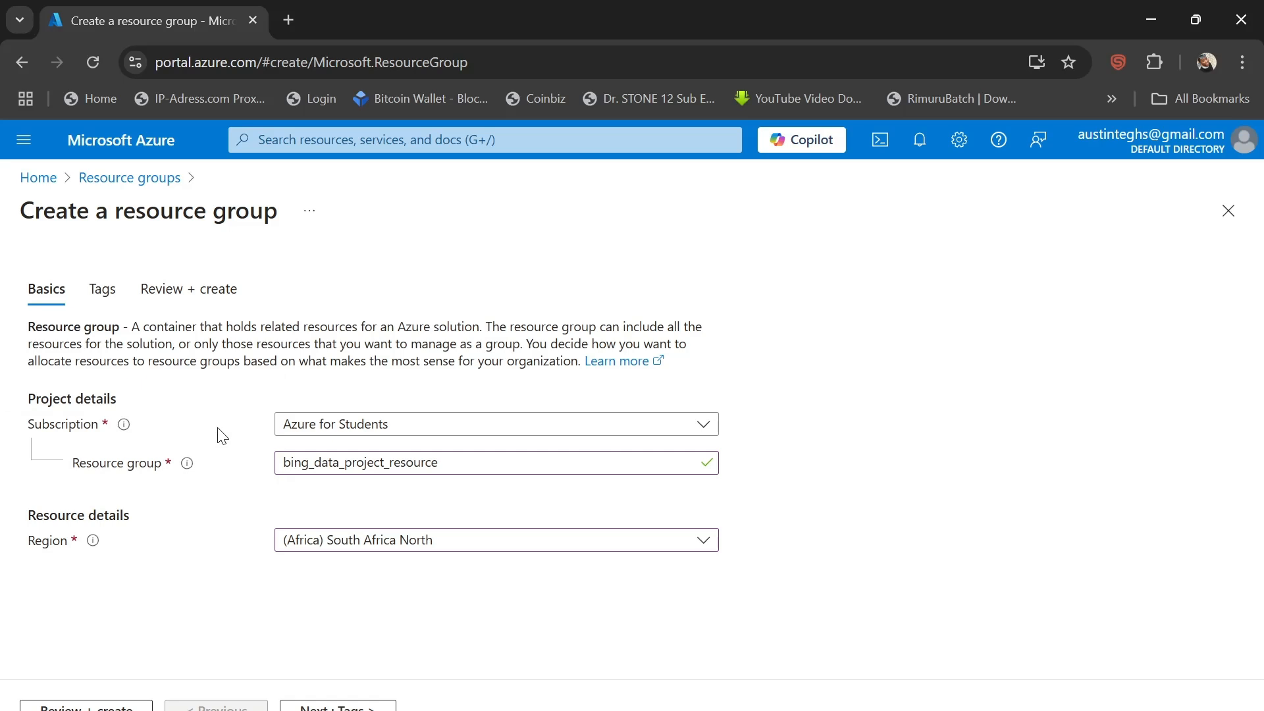
{"action": "left_click_drag", "start_coordinate": [437, 595], "coordinate": [642, 294]}
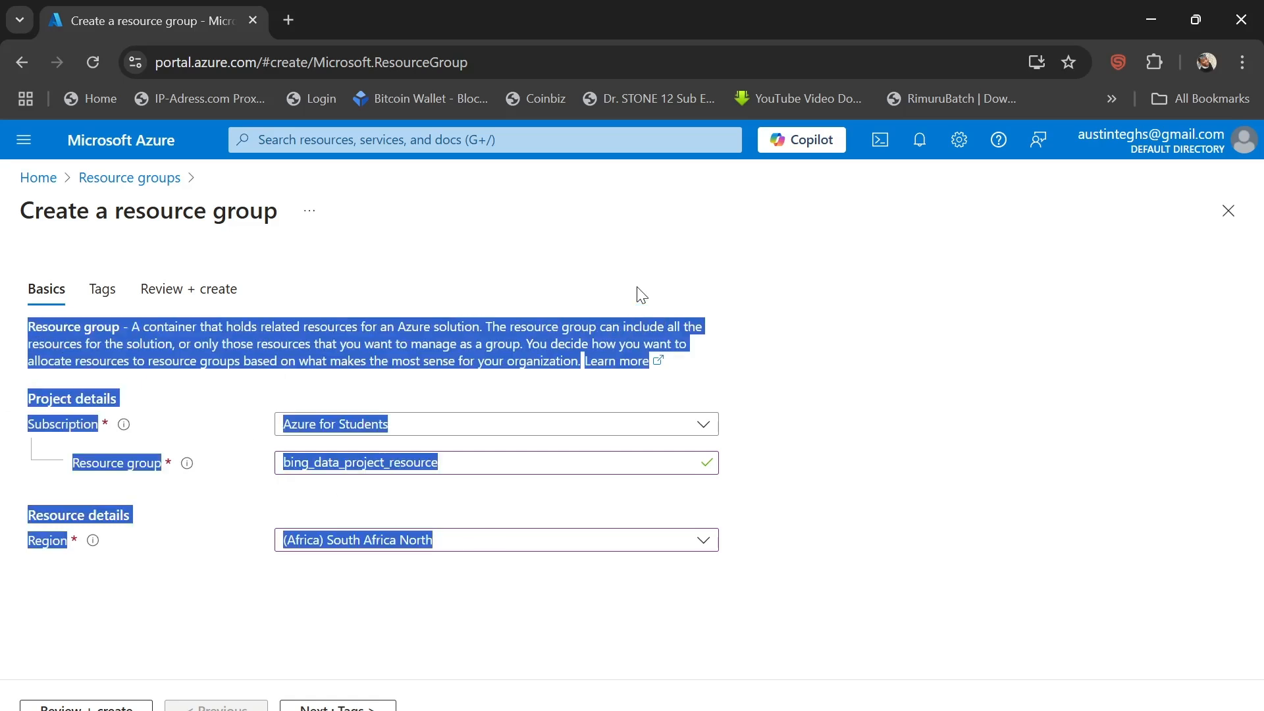
{"action": "left_click", "coordinate": [538, 296]}
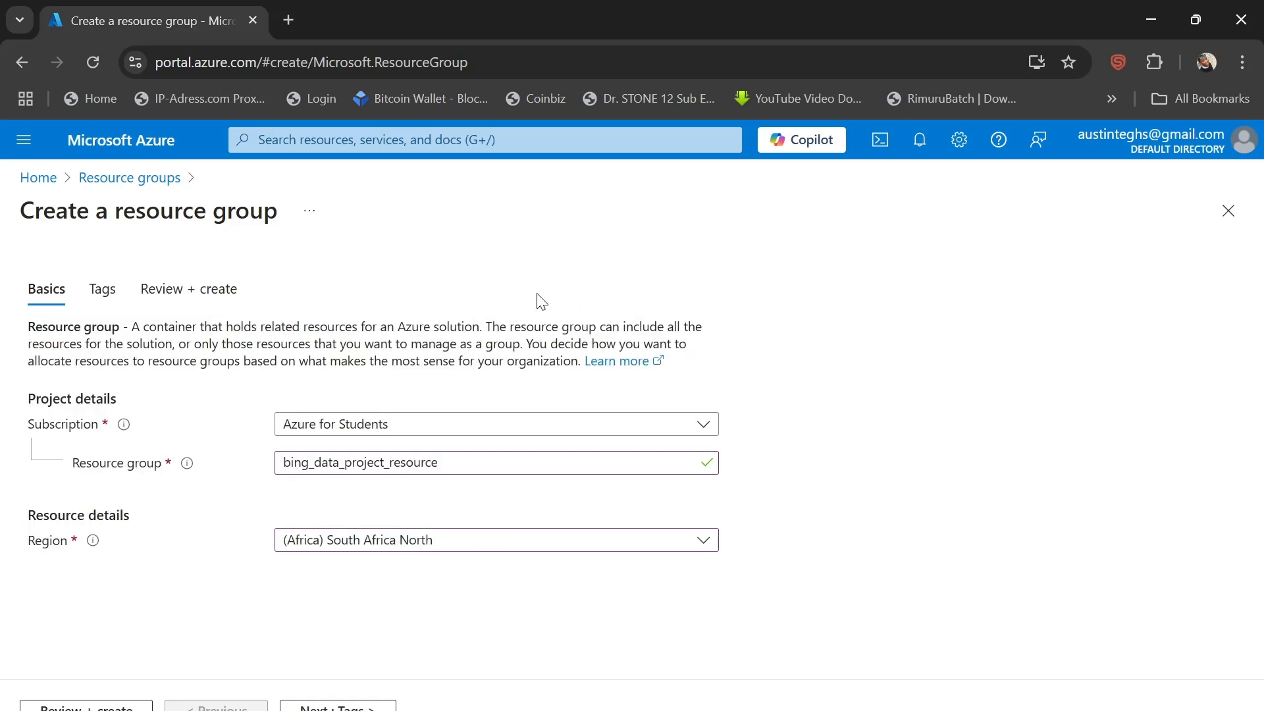
{"action": "left_click", "coordinate": [196, 290]}
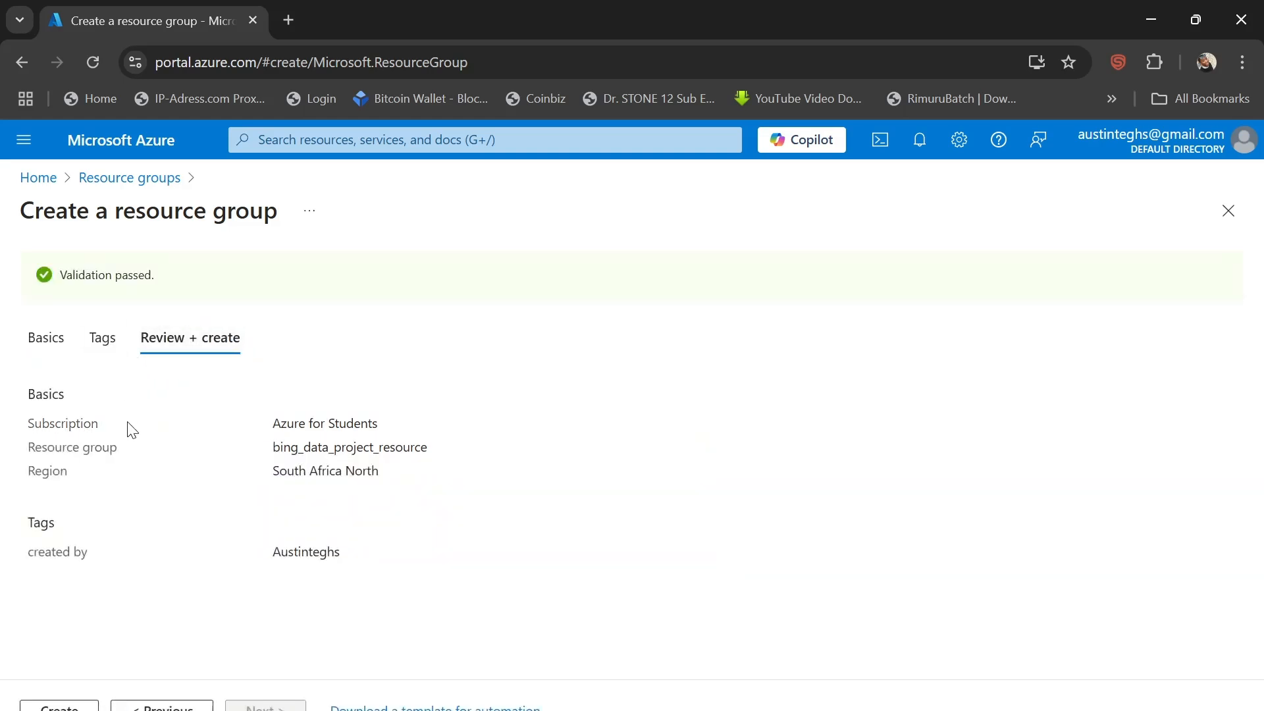
{"action": "left_click", "coordinate": [56, 338]}
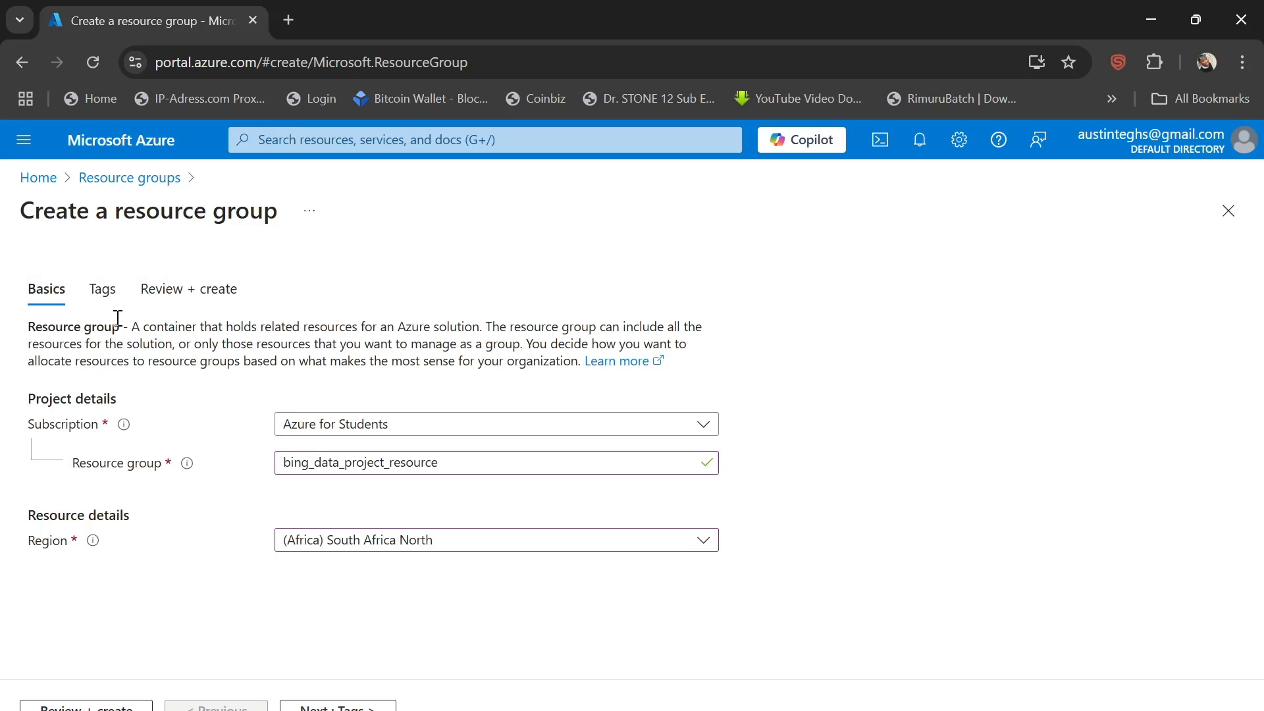
{"action": "left_click_drag", "start_coordinate": [103, 328], "coordinate": [105, 306]}
{"action": "left_click", "coordinate": [104, 295]}
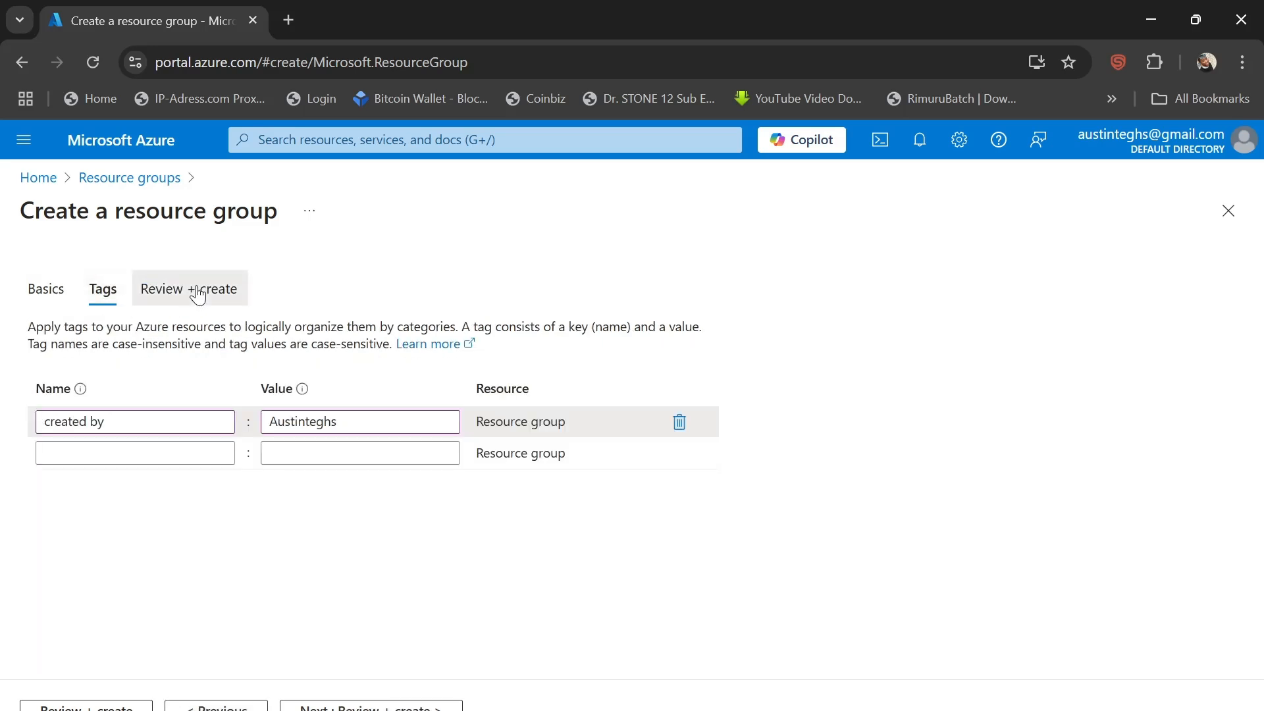
- Create the resource group, open bing_data_project_resource from the list and dismiss the list view tip
{"action": "left_click", "coordinate": [197, 290]}
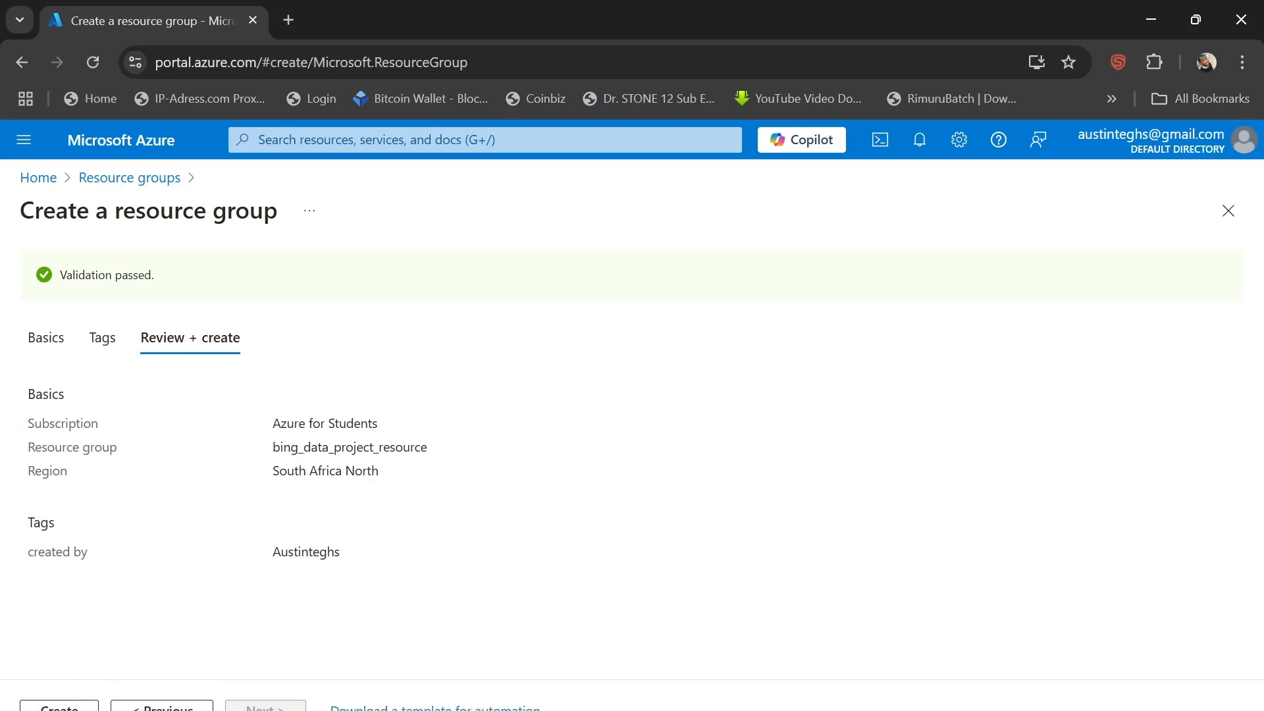
{"action": "left_click", "coordinate": [59, 707]}
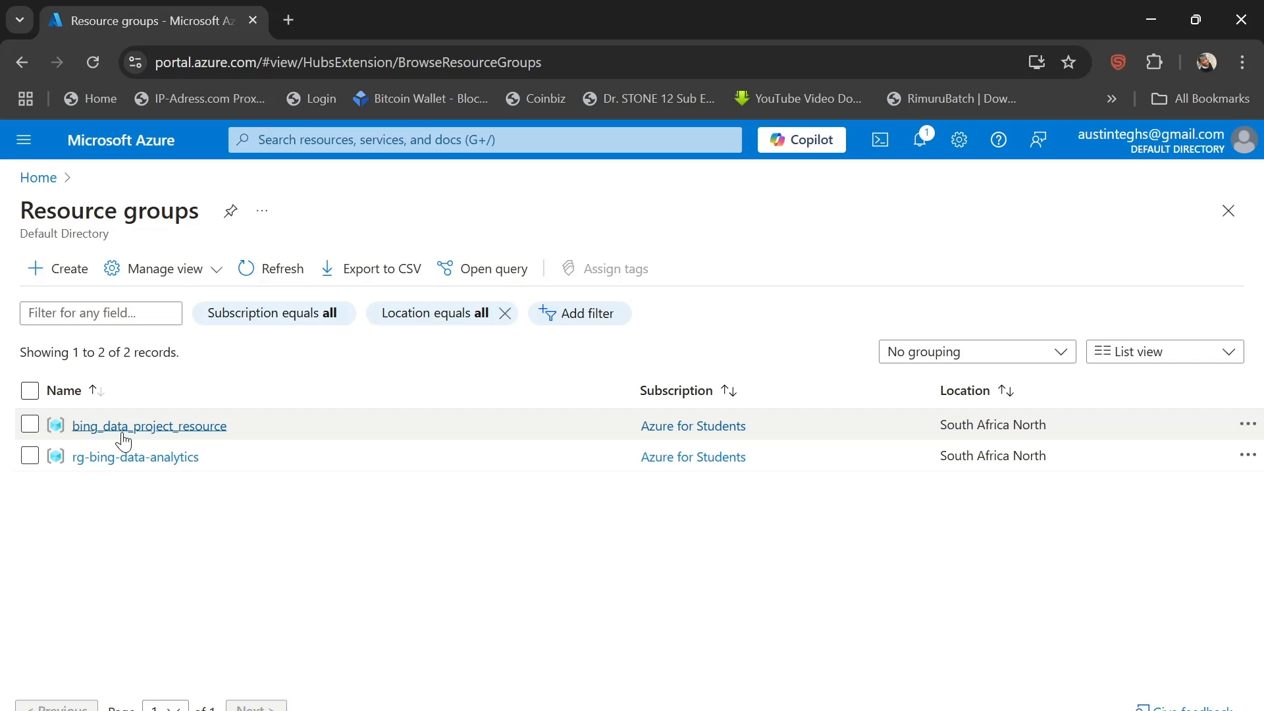
{"action": "left_click", "coordinate": [123, 434]}
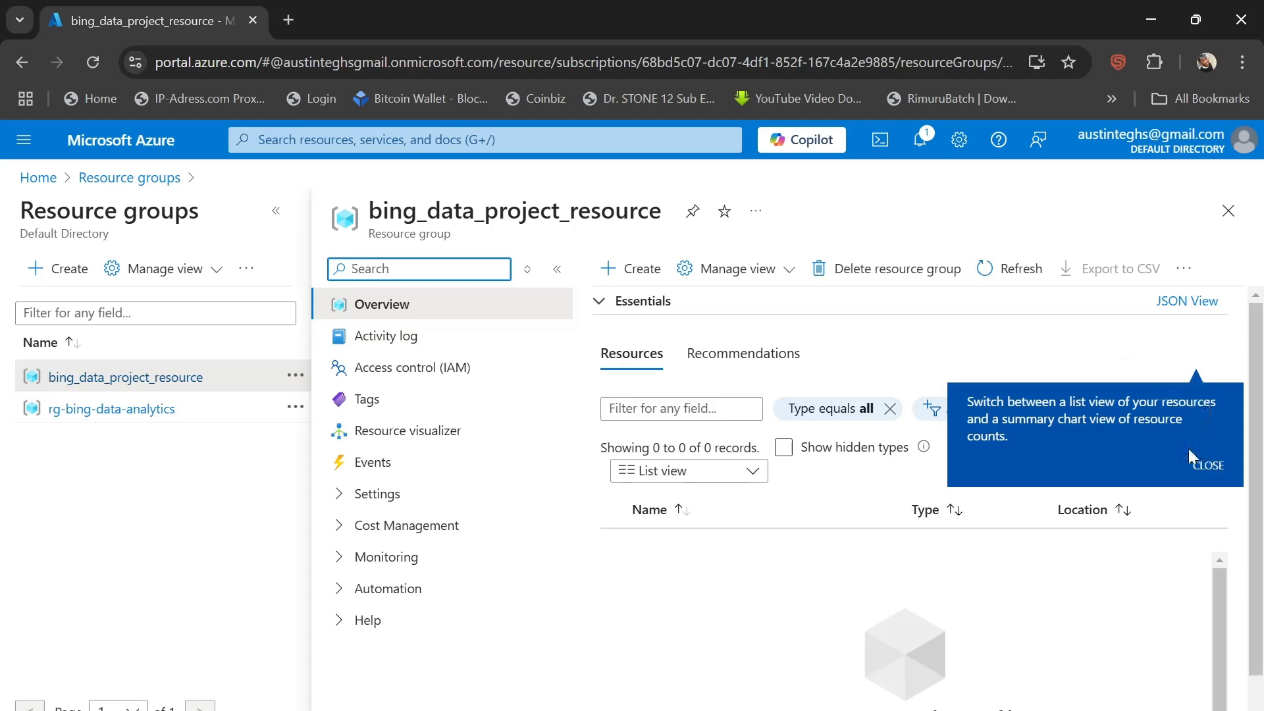
{"action": "left_click", "coordinate": [1198, 466]}
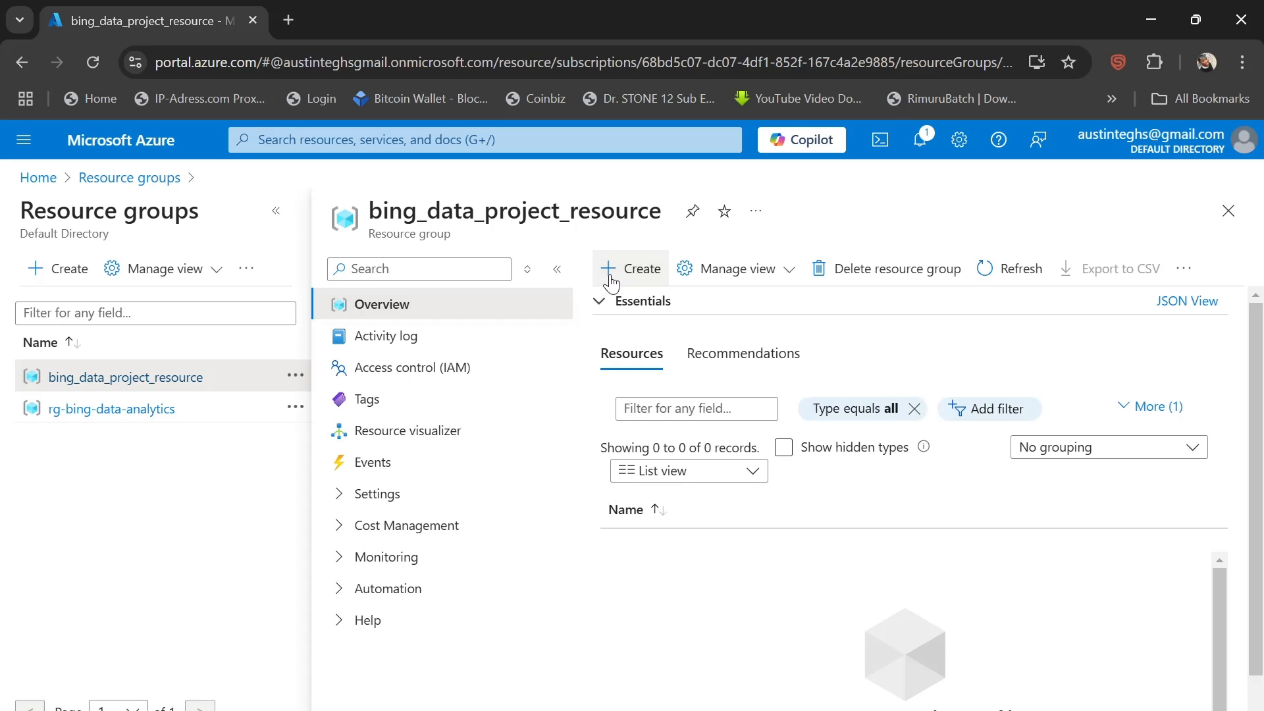
- Start adding a resource to the group, dismiss the private offers notice and search the Marketplace for "bing search"
{"action": "left_click", "coordinate": [611, 280]}
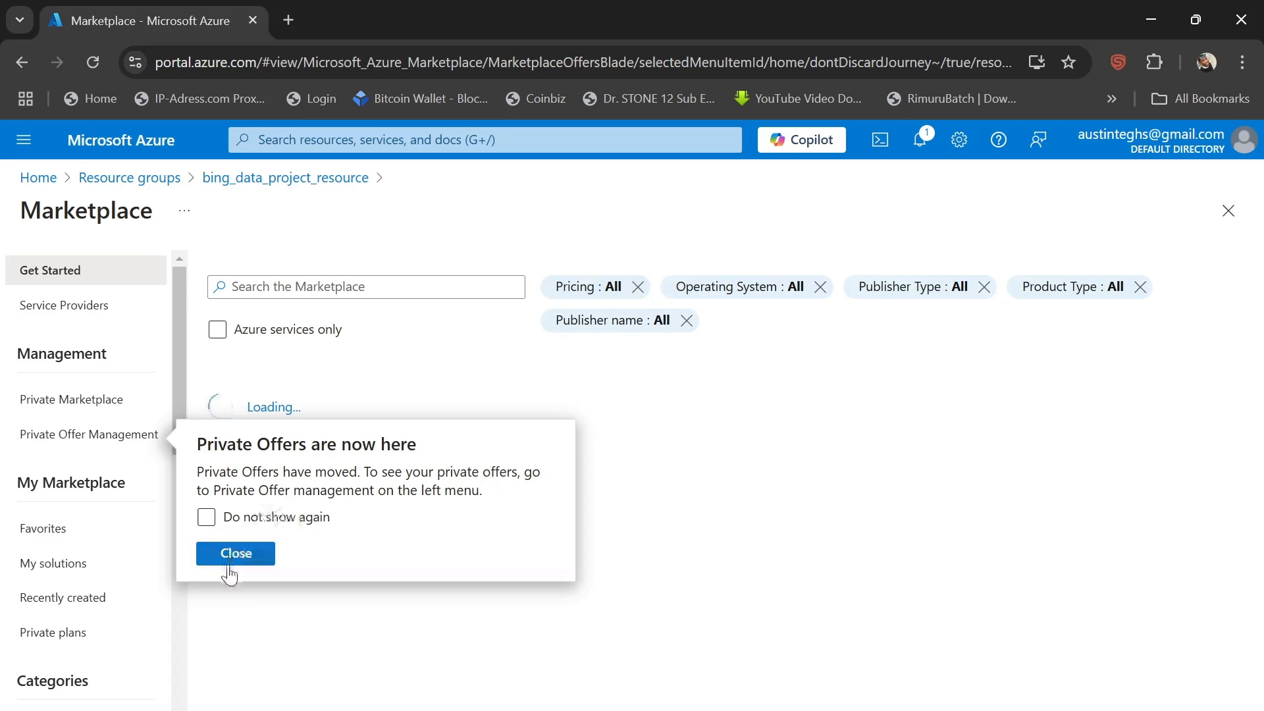
{"action": "left_click", "coordinate": [238, 557]}
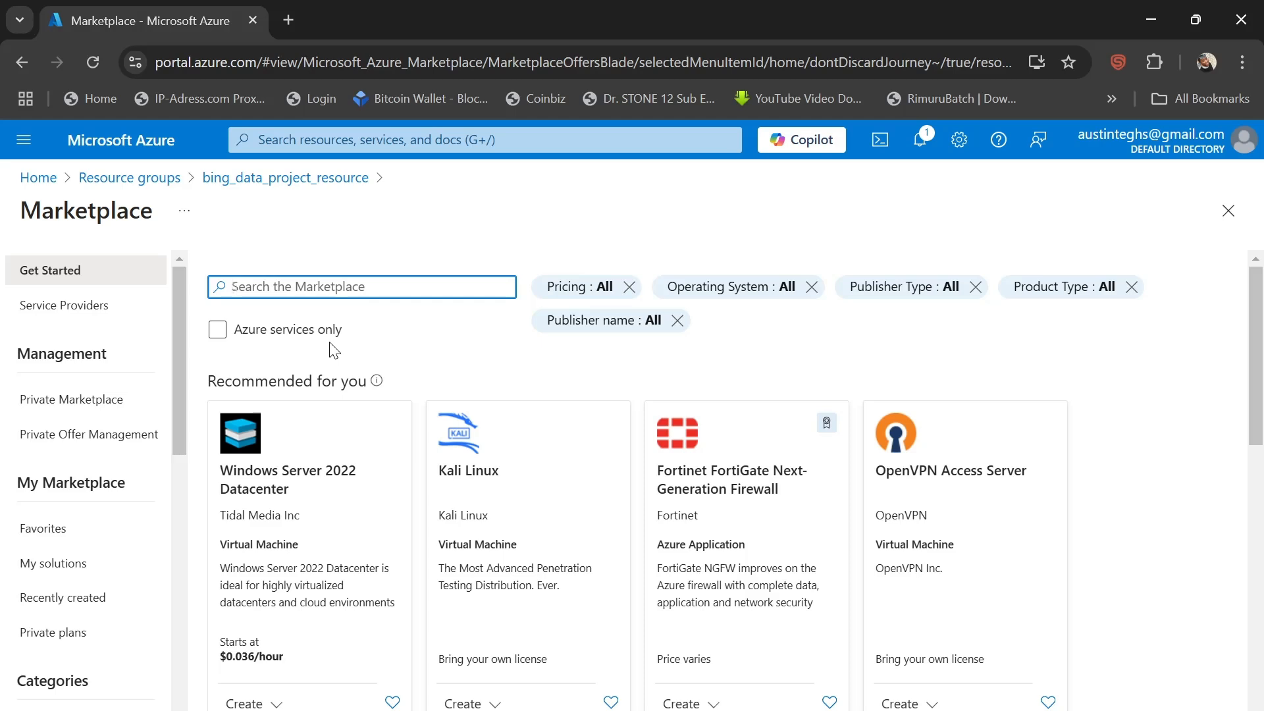
{"action": "type", "text": "bing"}
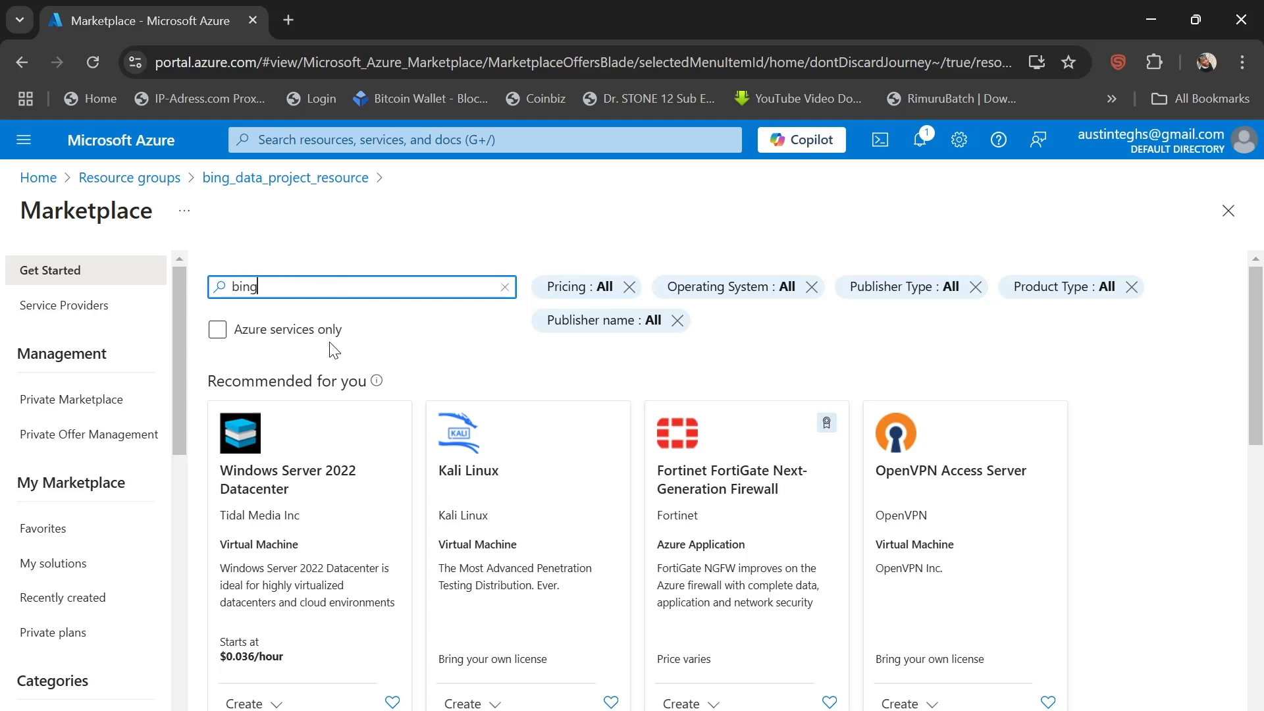
{"action": "type", "text": " s"}
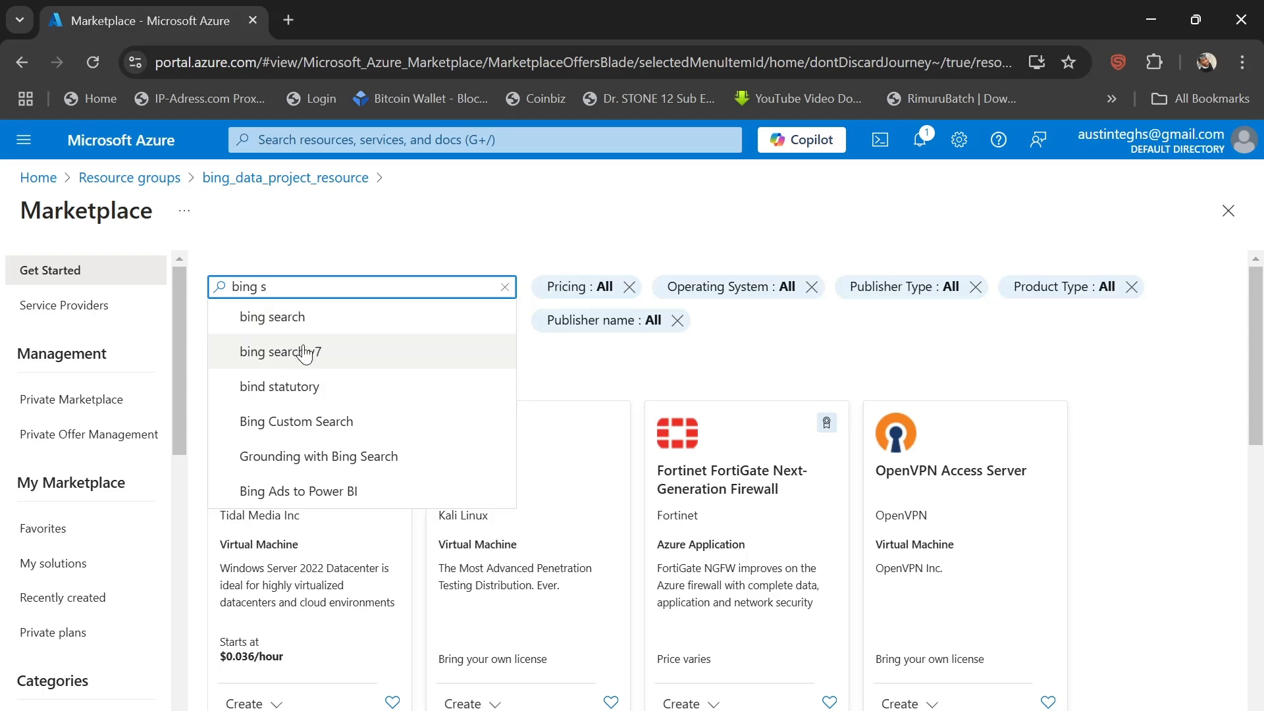
{"action": "left_click", "coordinate": [346, 317]}
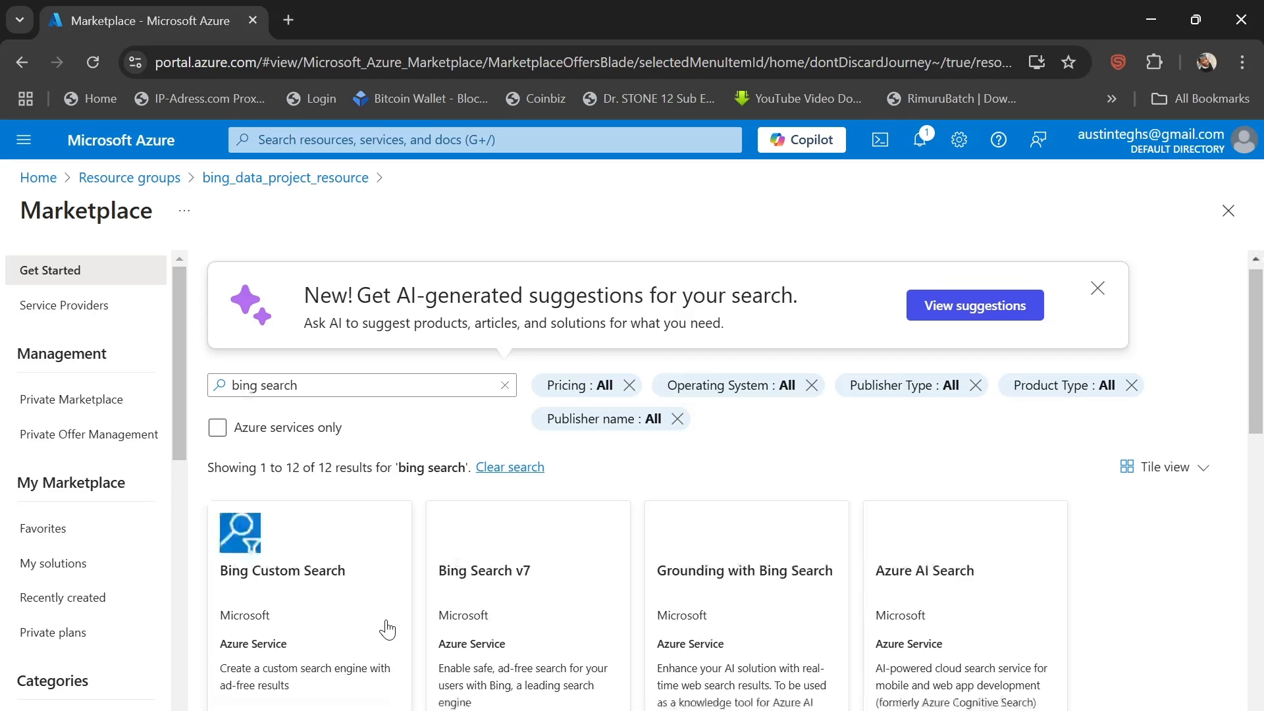
- Open the Bing Search v7 offer, check its plans and overview, and start creating the resource
{"action": "scroll", "coordinate": [387, 631], "scroll_direction": "down", "scroll_amount": 2}
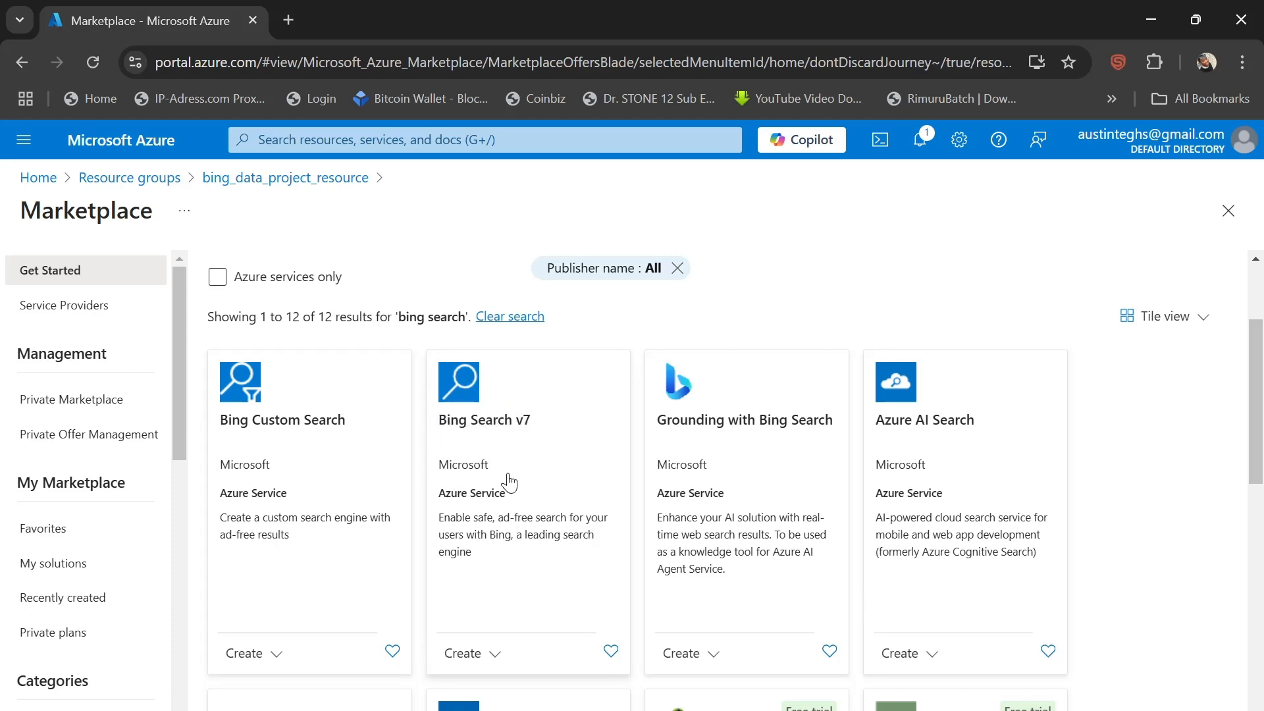
{"action": "left_click", "coordinate": [488, 428]}
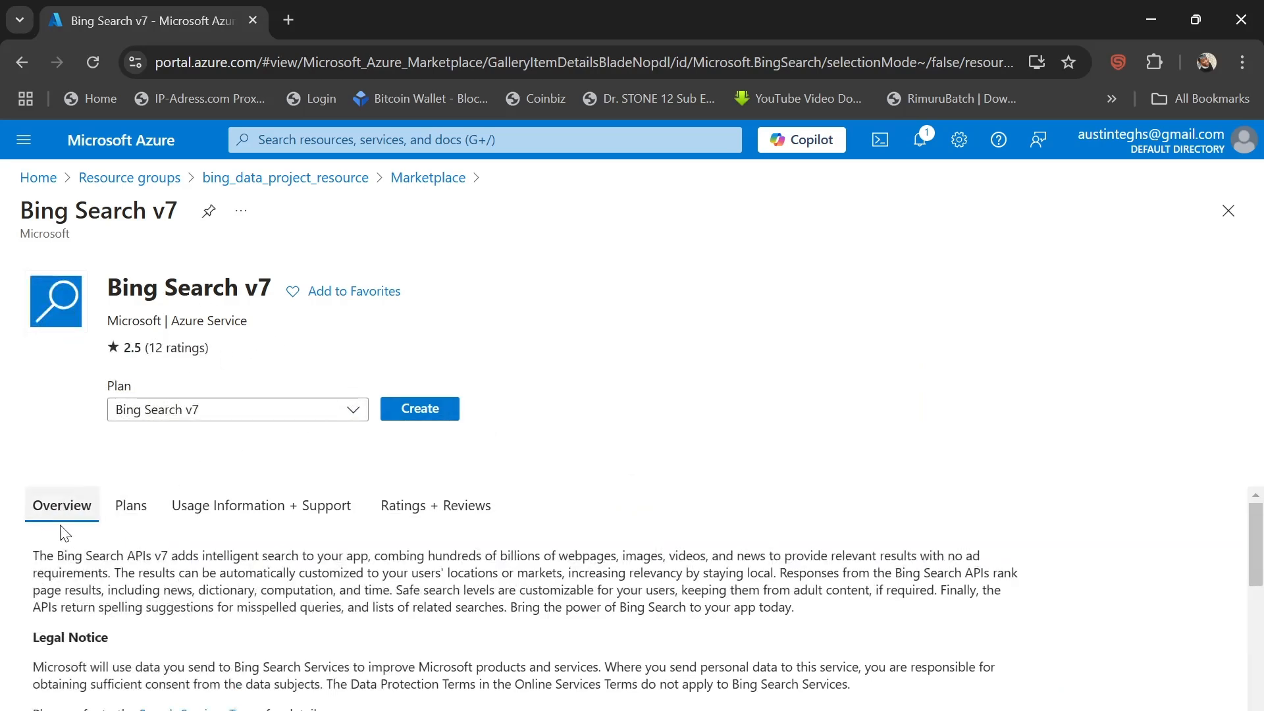
{"action": "left_click", "coordinate": [140, 510]}
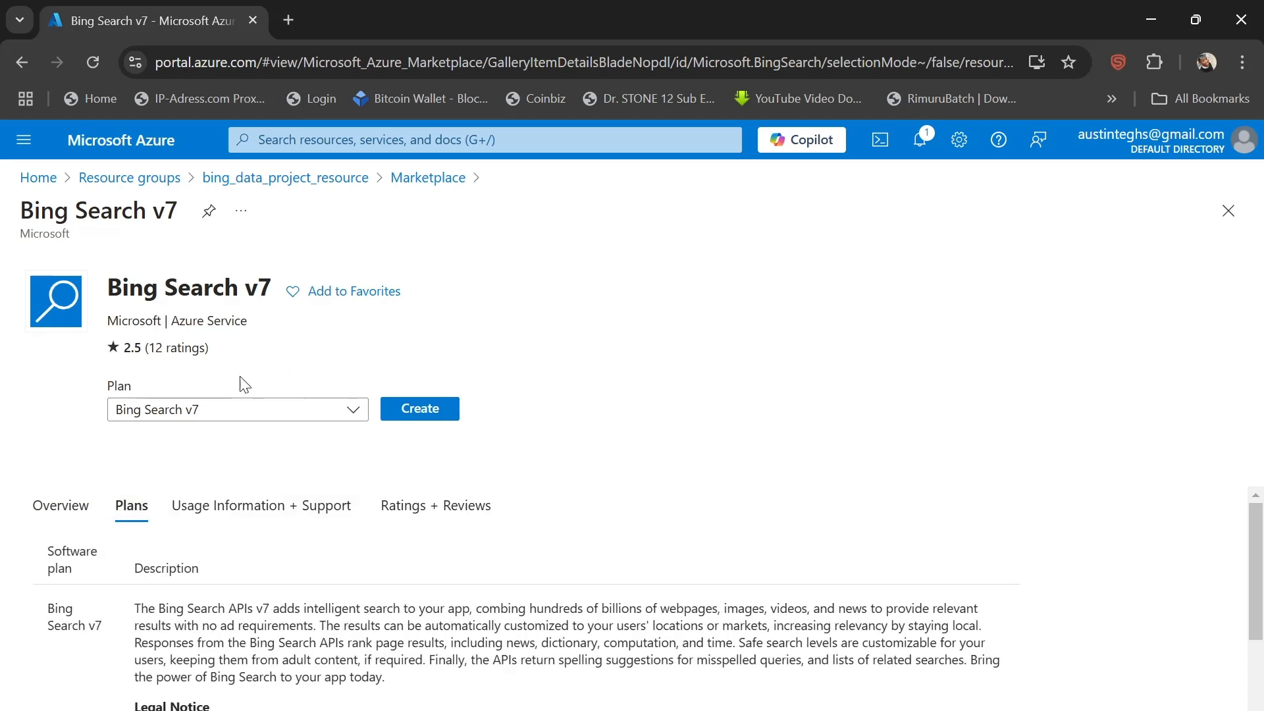
{"action": "left_click", "coordinate": [59, 504]}
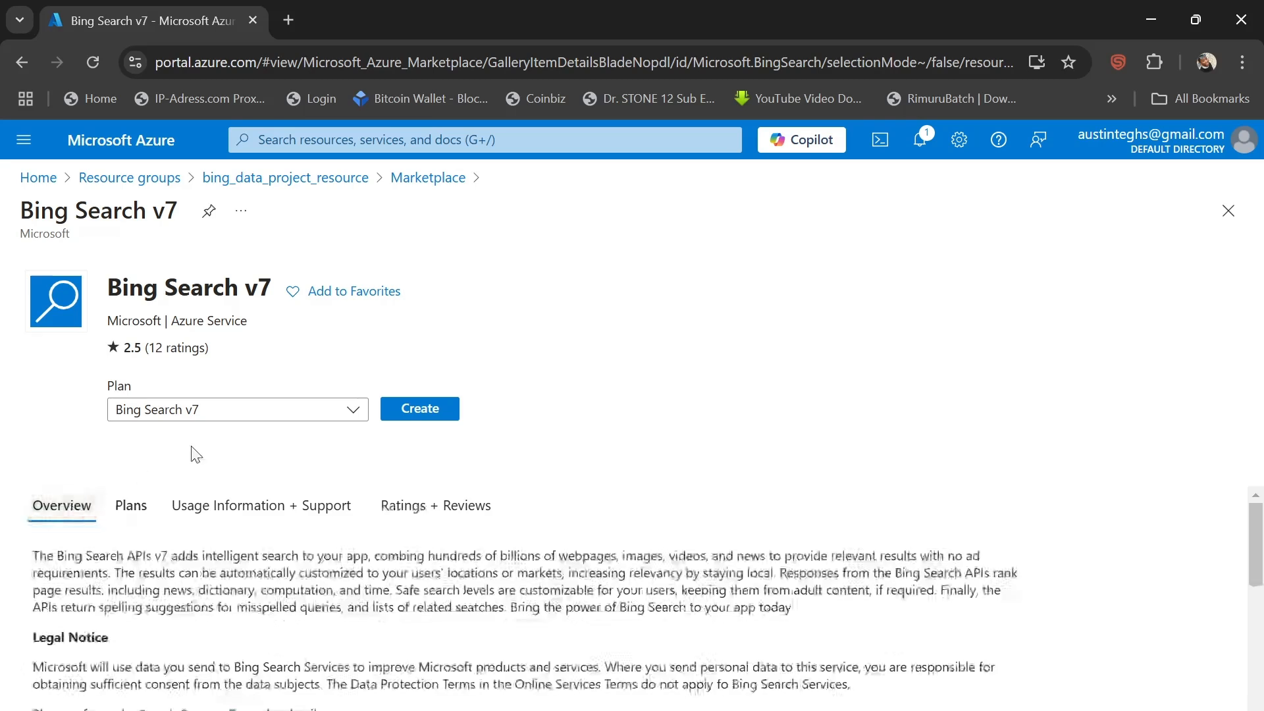
{"action": "left_click", "coordinate": [421, 407]}
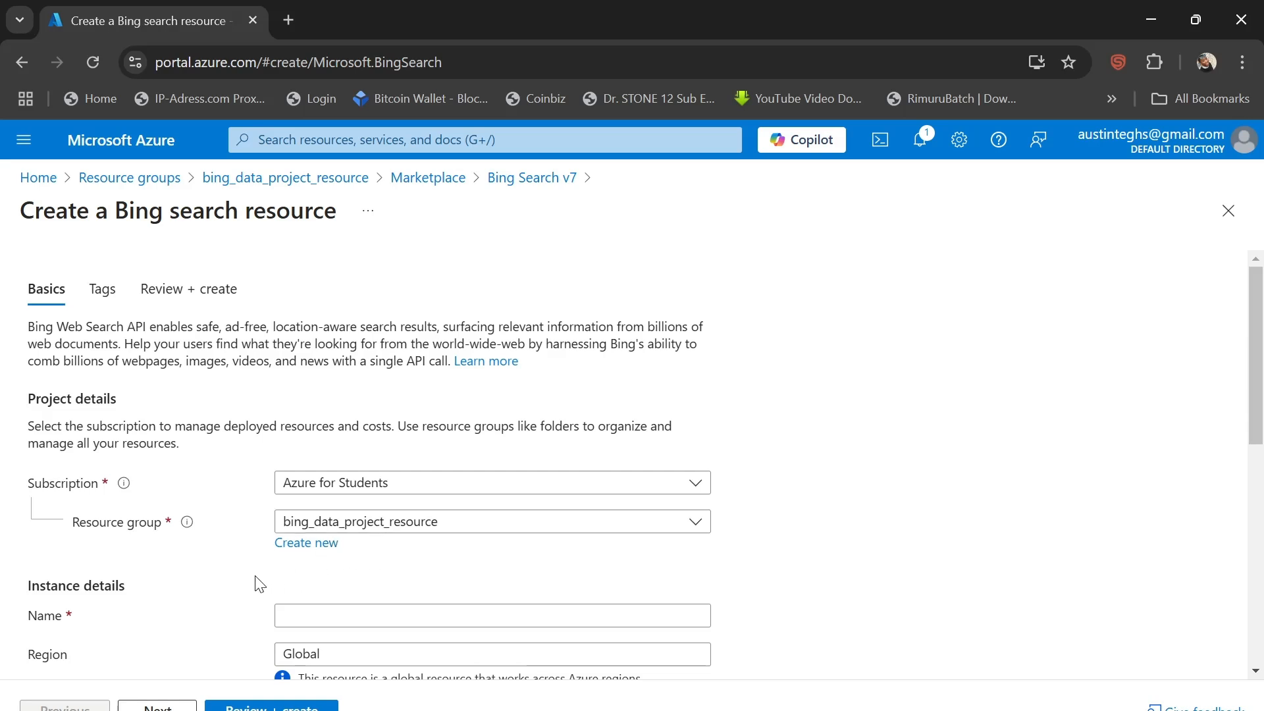
- Name the Bing search resource bing_search_api_for_project in the instance details
{"action": "scroll", "coordinate": [259, 584], "scroll_direction": "down", "scroll_amount": 2}
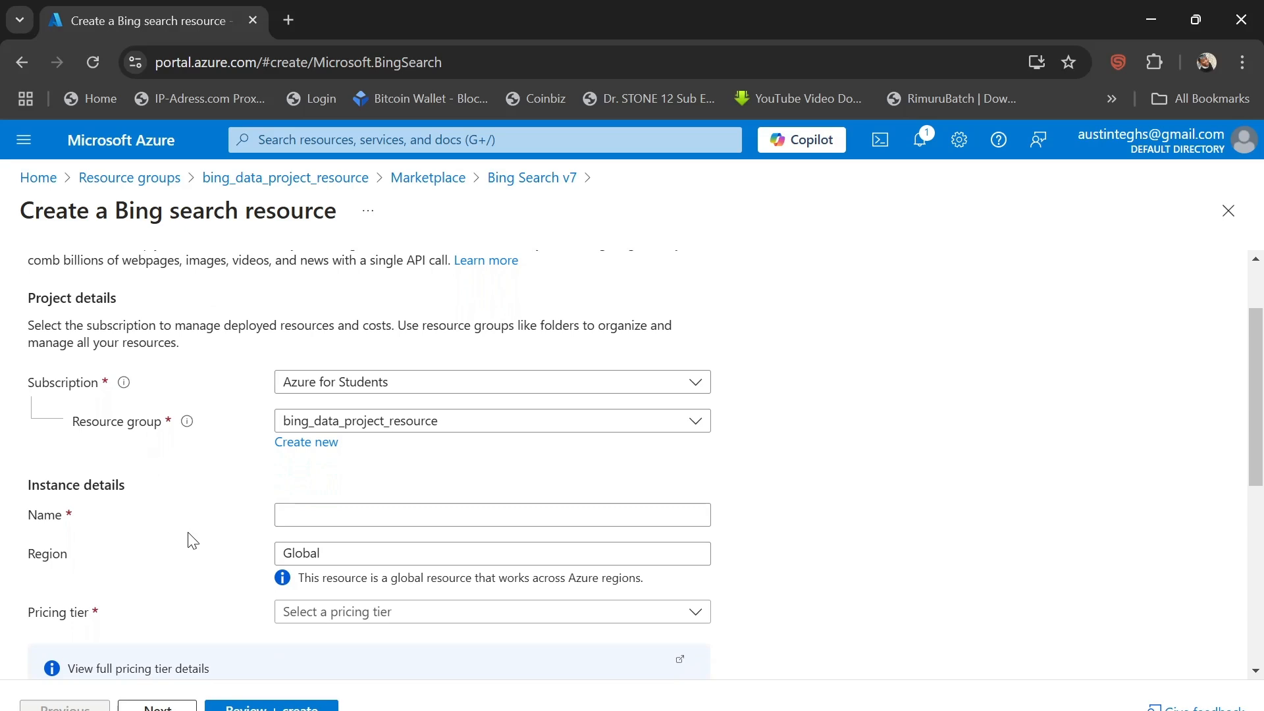
{"action": "scroll", "coordinate": [191, 537], "scroll_direction": "down", "scroll_amount": 1}
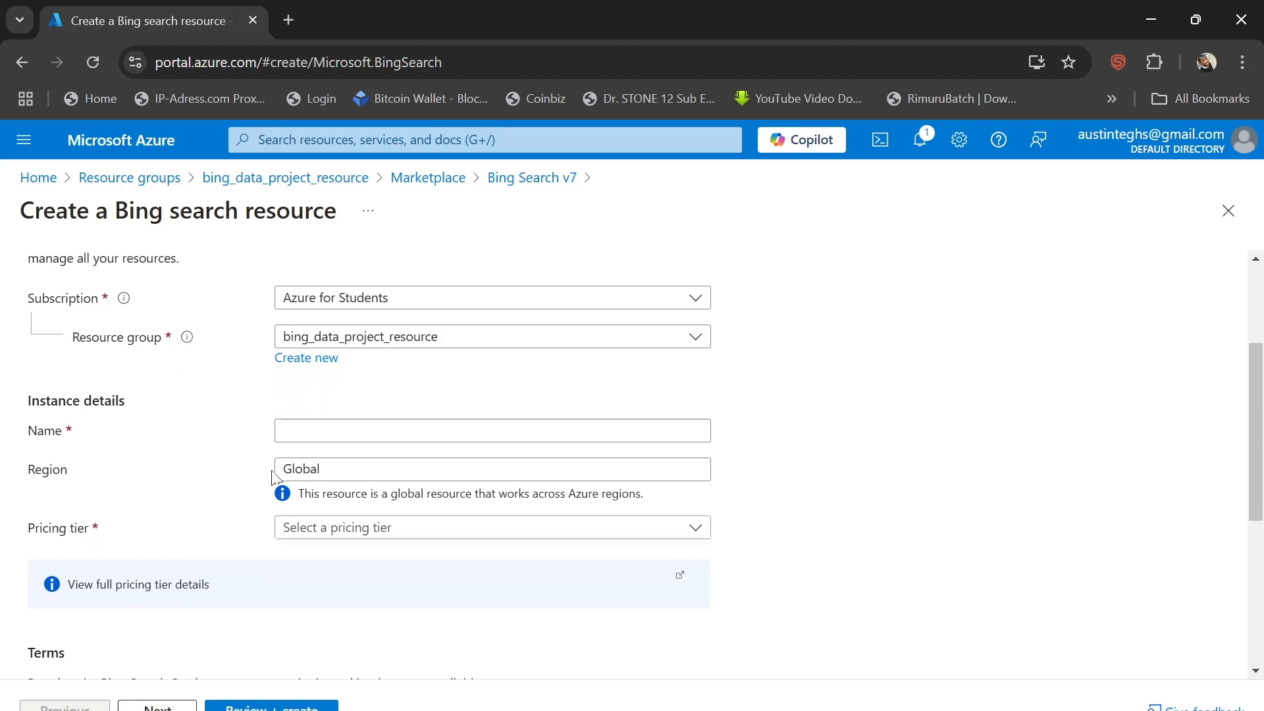
{"action": "left_click", "coordinate": [313, 433]}
{"action": "type", "text": "bing"}
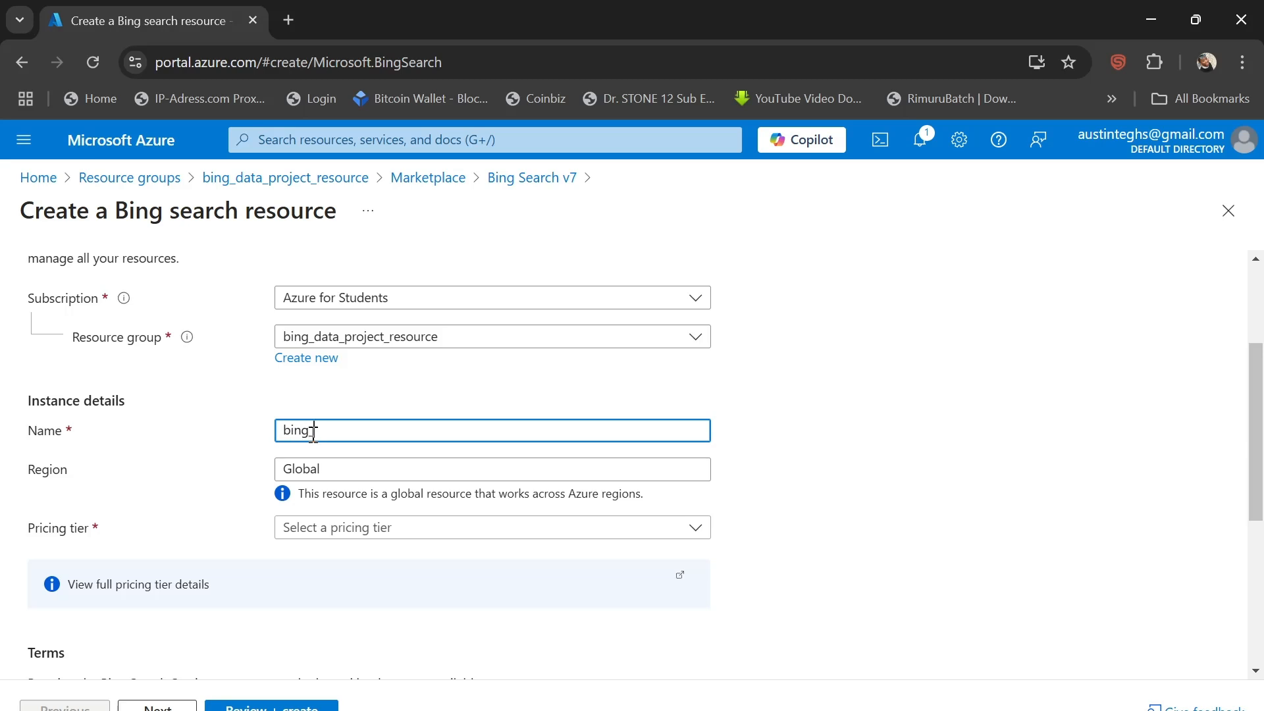
{"action": "type", "text": "_search_api_for_project"}
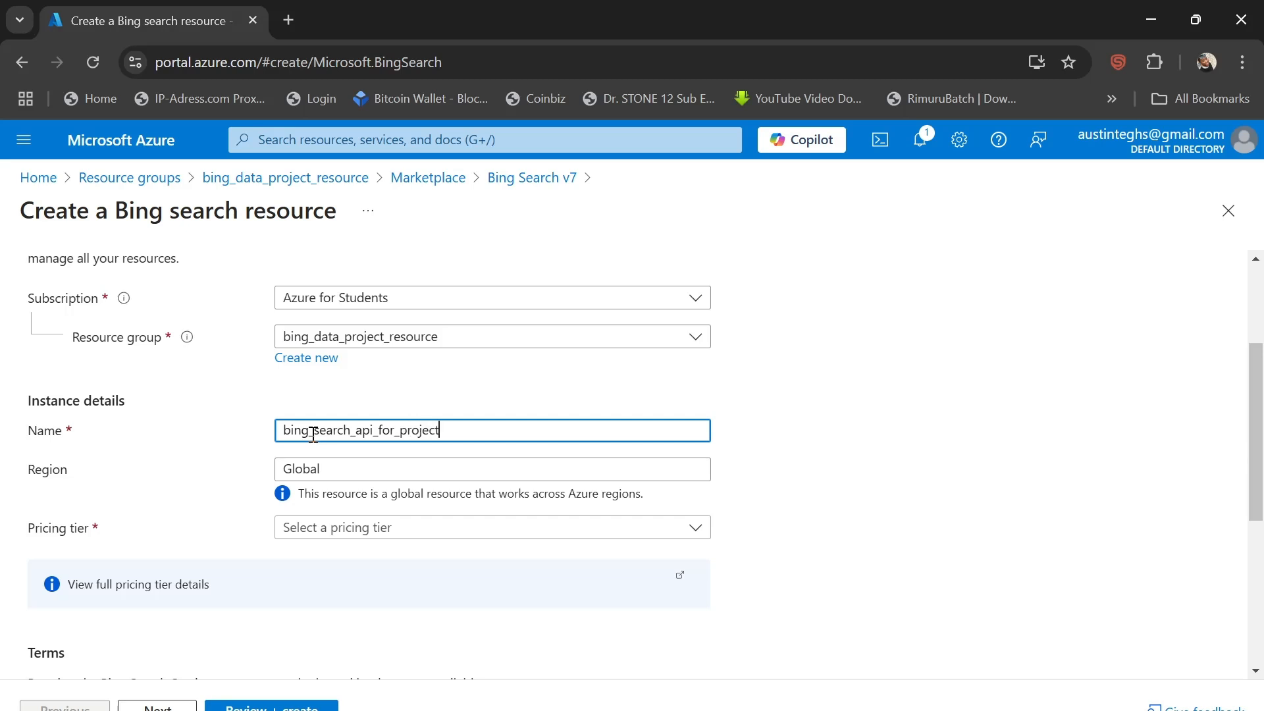
{"action": "left_click", "coordinate": [264, 467]}
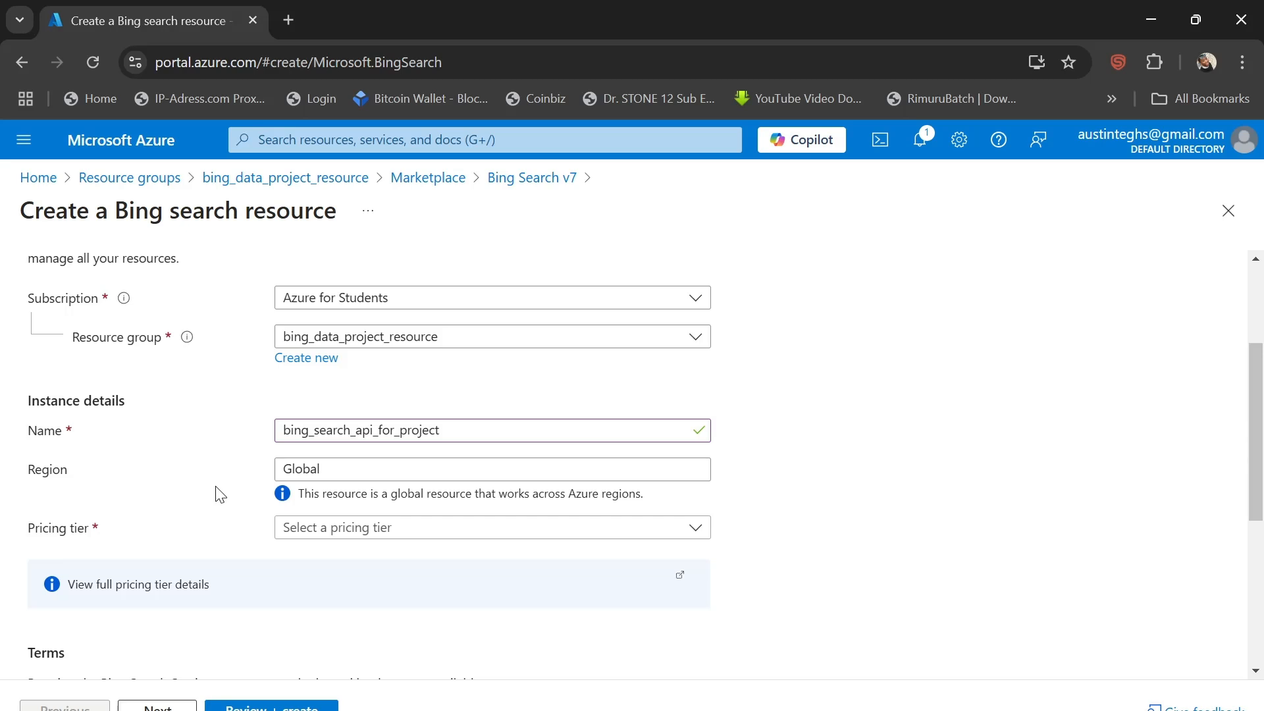
- Set the resource's pricing tier to F1 (3 Calls per second, 1k Calls per month)
{"action": "left_click", "coordinate": [327, 532]}
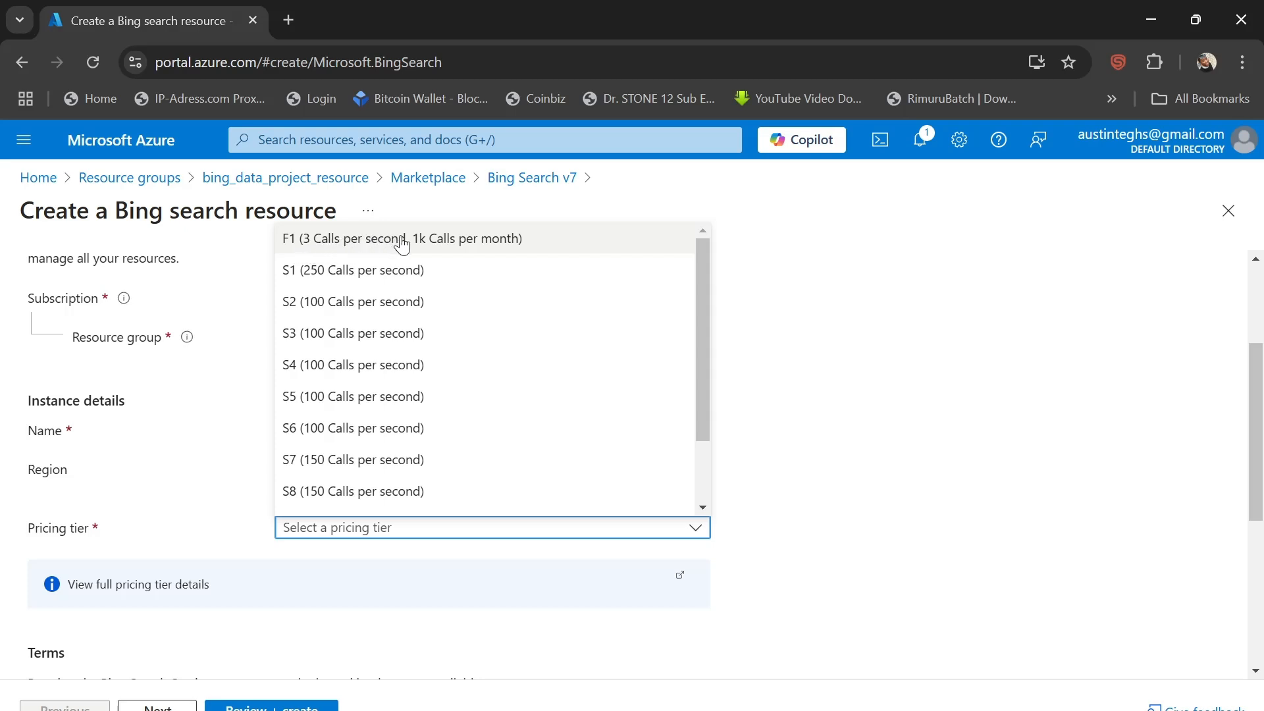
{"action": "left_click", "coordinate": [468, 247]}
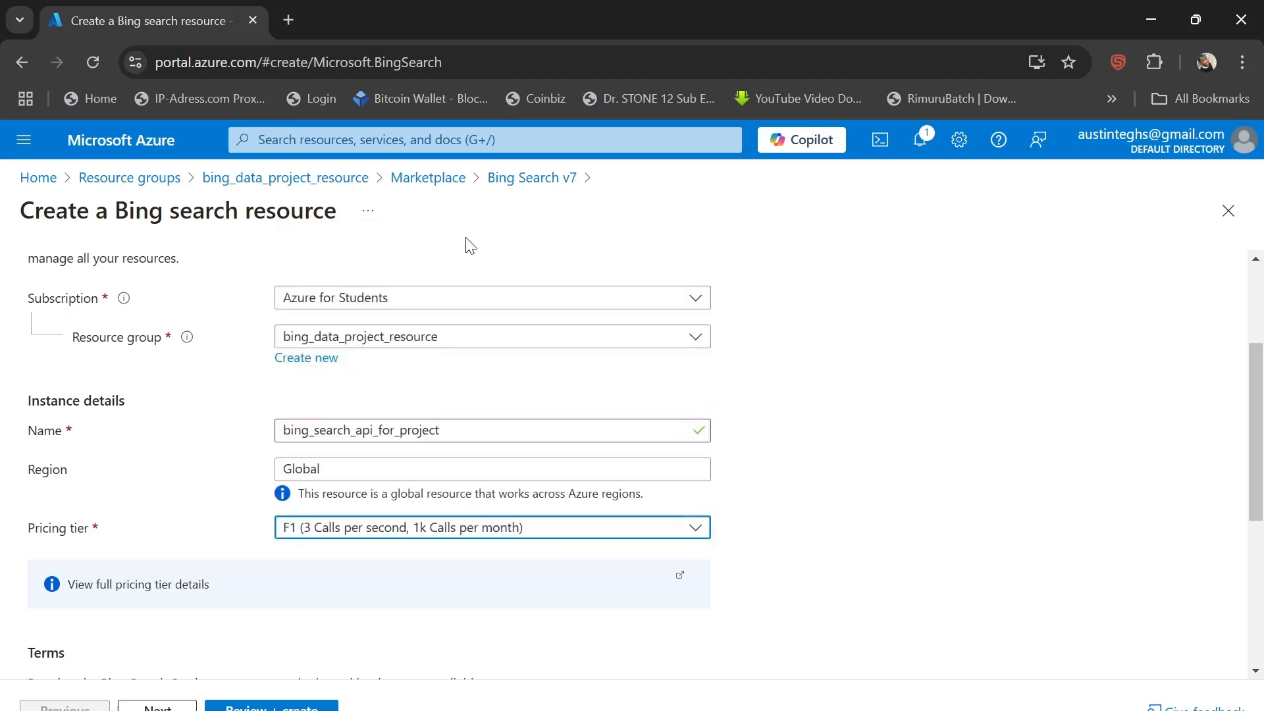
{"action": "left_click", "coordinate": [196, 513]}
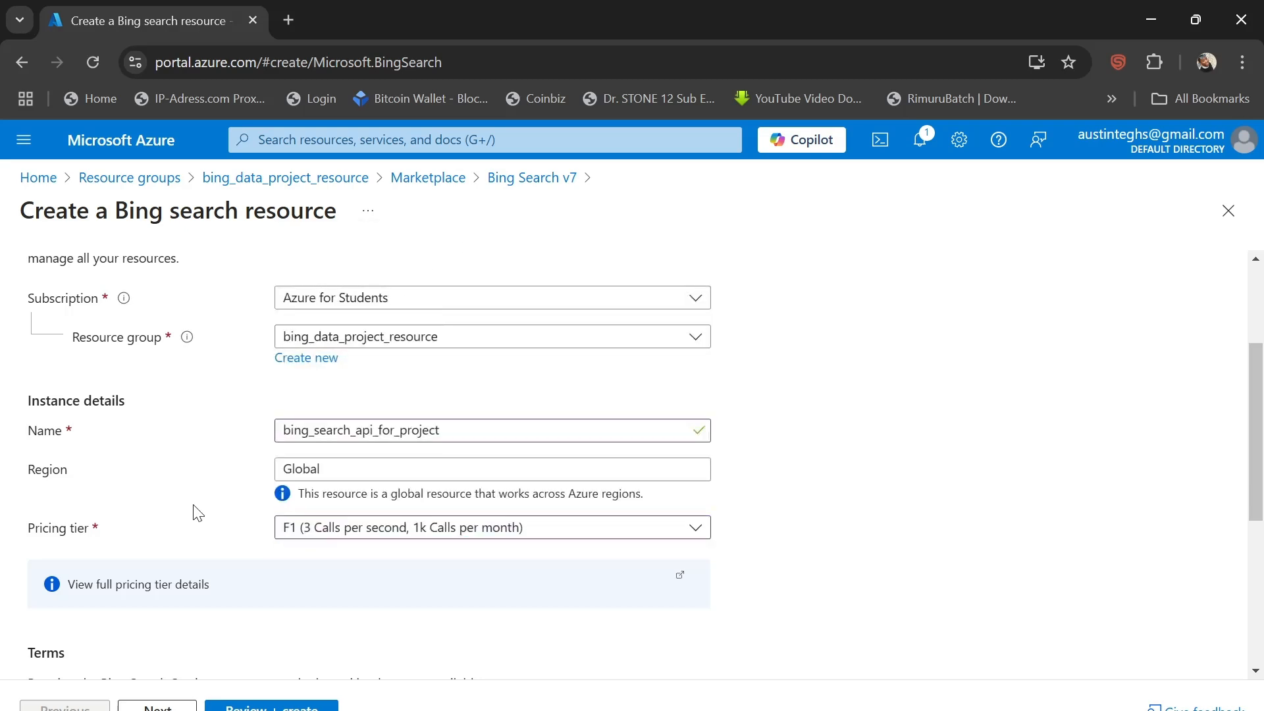
- Open the full pricing tier details and find the Bing Search API v7 pricing table
{"action": "scroll", "coordinate": [198, 513], "scroll_direction": "down", "scroll_amount": 1}
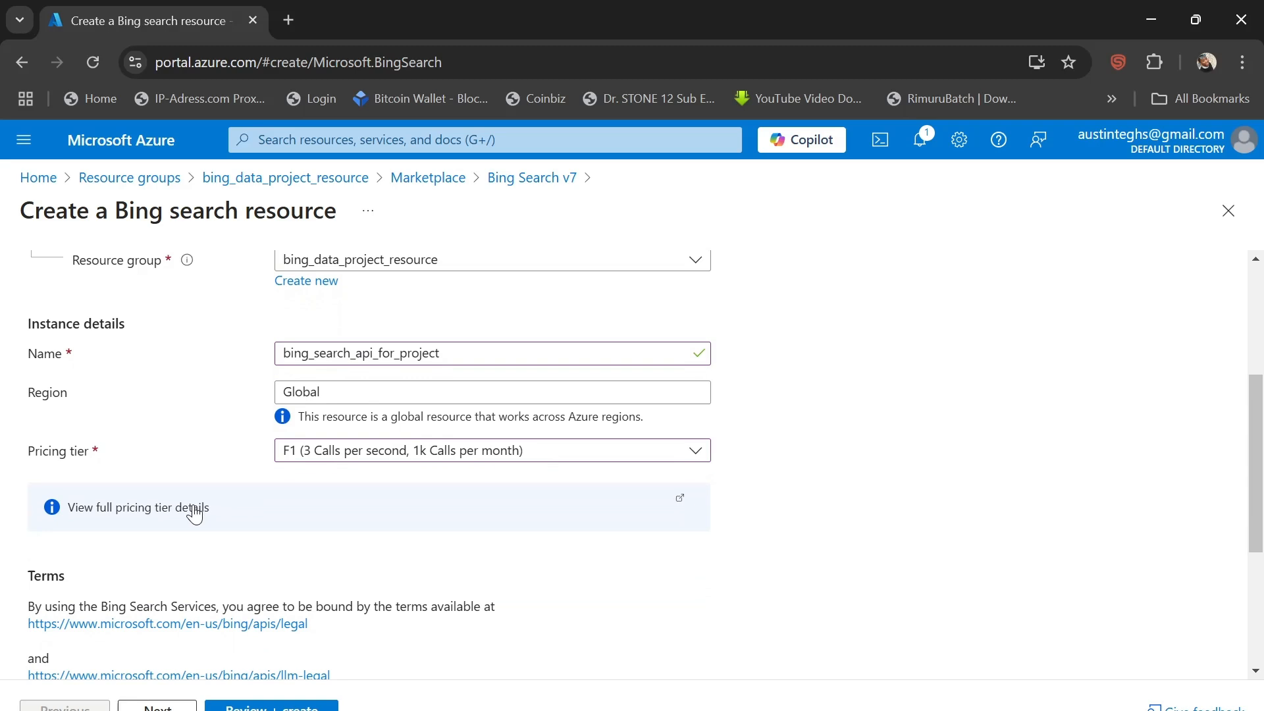
{"action": "left_click", "coordinate": [195, 514]}
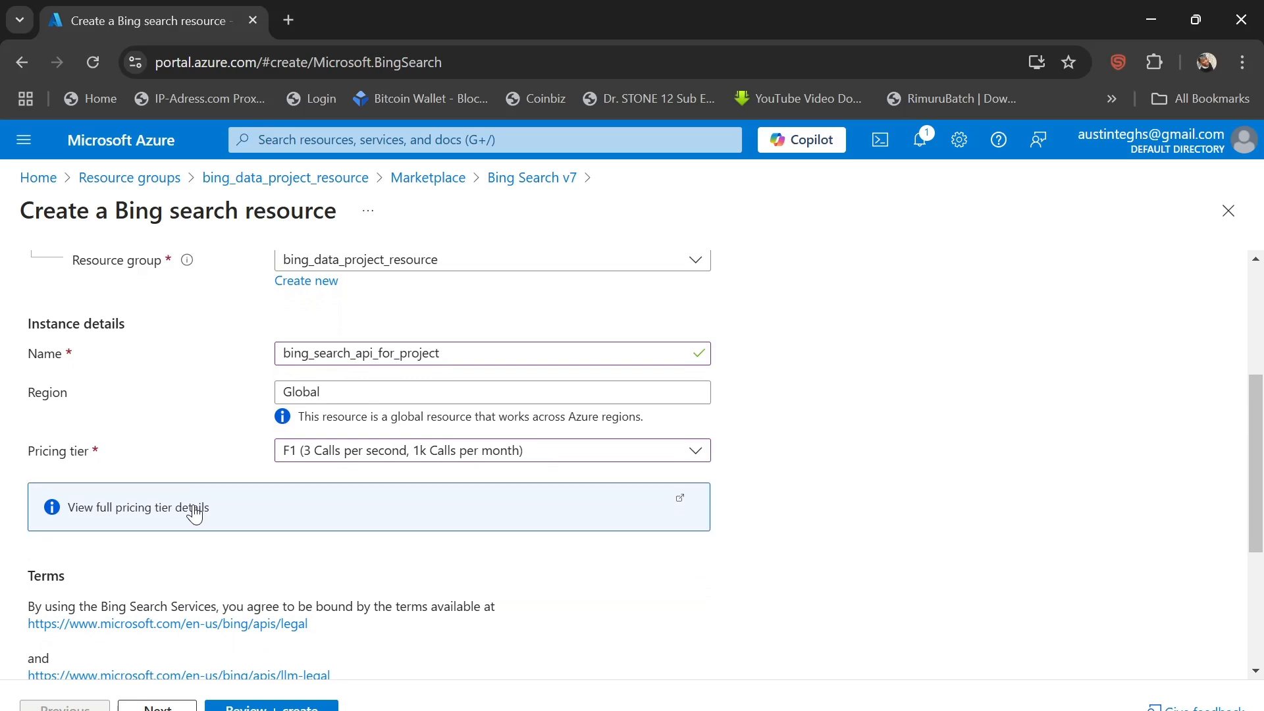
{"action": "left_click", "coordinate": [214, 511]}
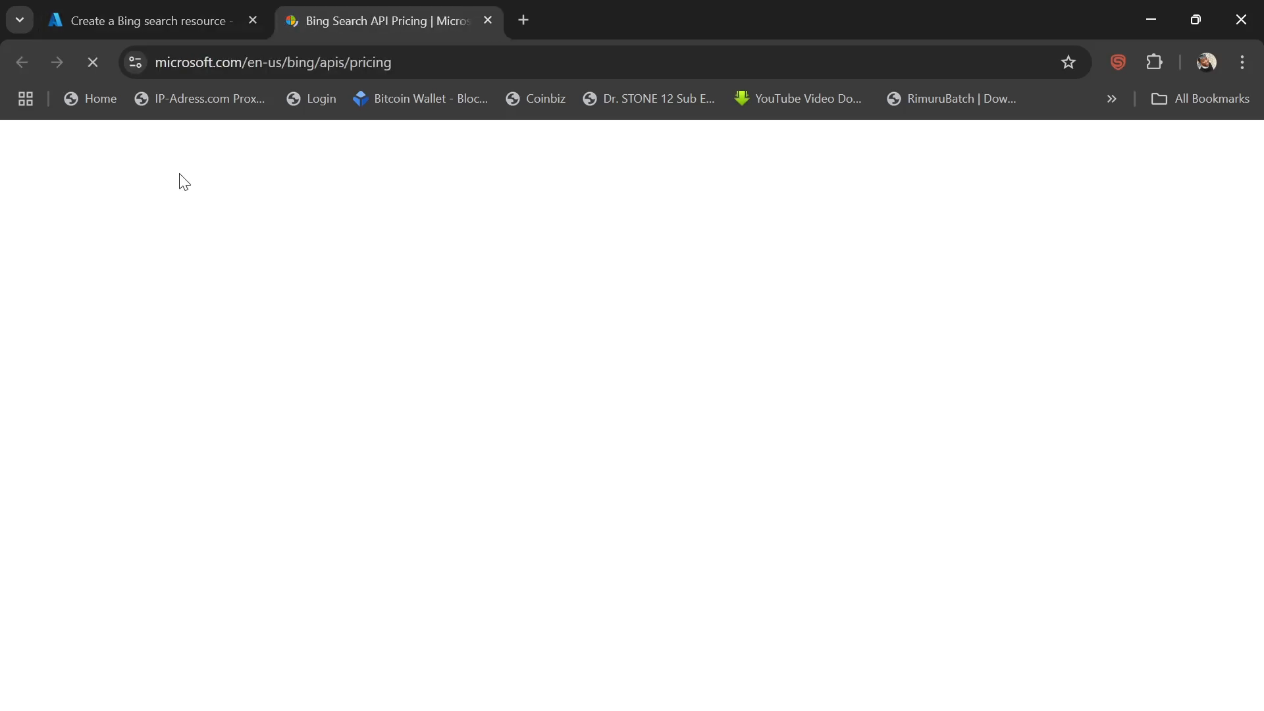
{"action": "scroll", "coordinate": [276, 453], "scroll_direction": "down", "scroll_amount": 1}
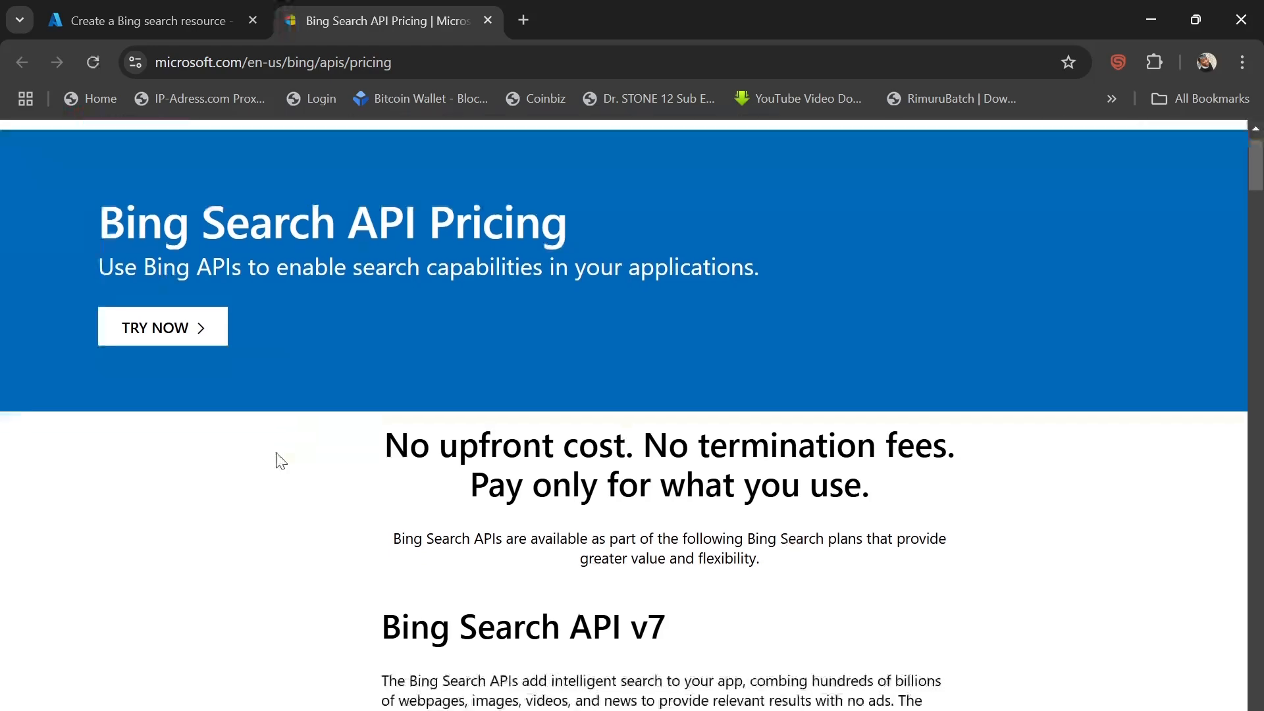
{"action": "scroll", "coordinate": [277, 455], "scroll_direction": "down", "scroll_amount": 8}
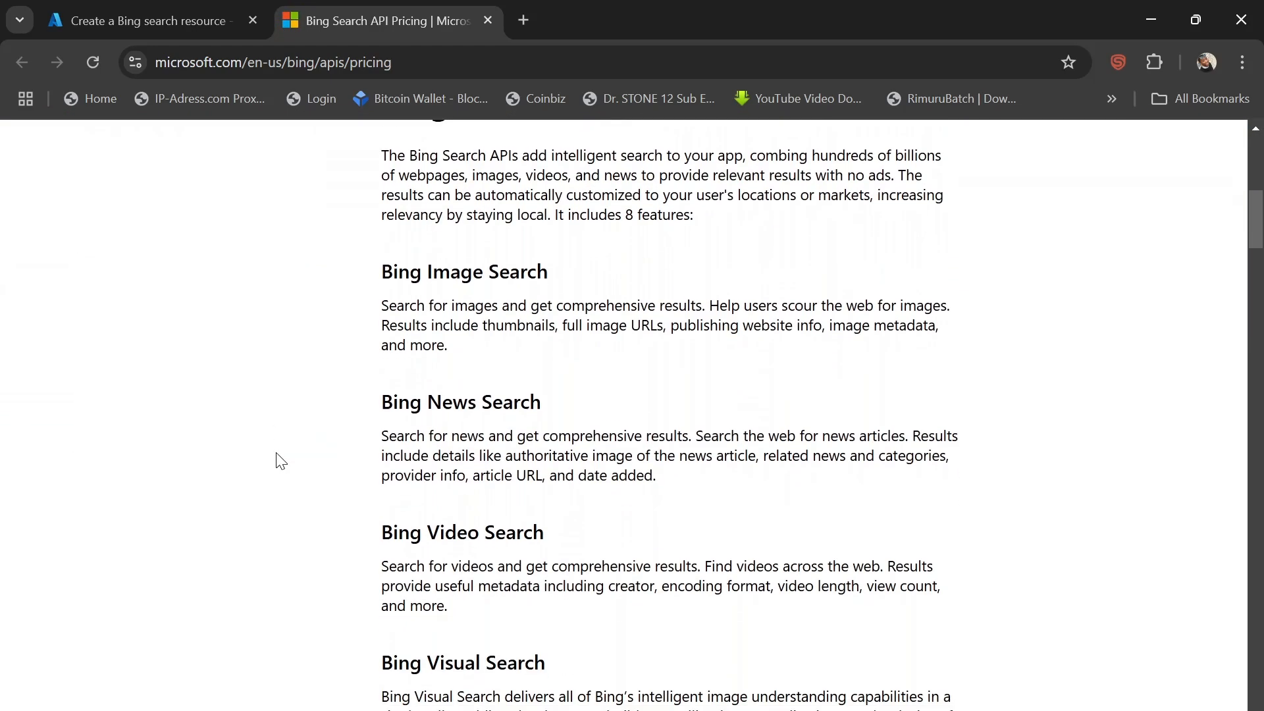
{"action": "scroll", "coordinate": [276, 455], "scroll_direction": "up", "scroll_amount": 2}
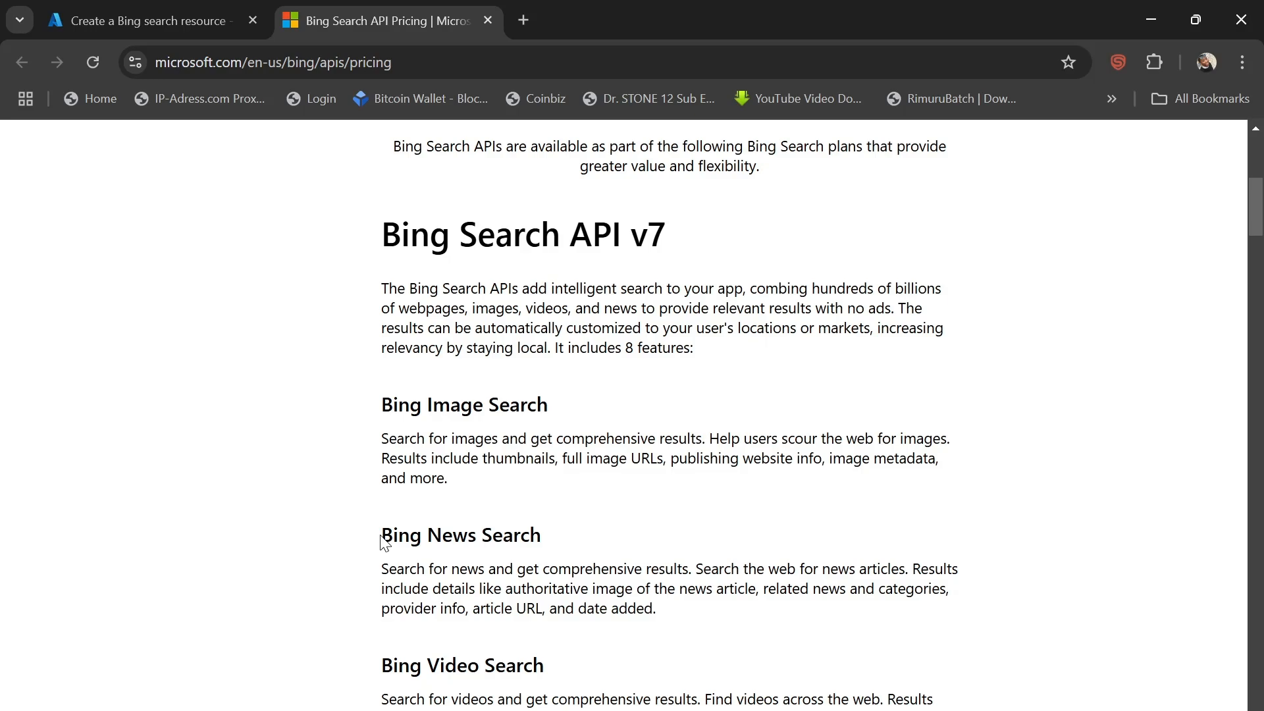
{"action": "scroll", "coordinate": [384, 544], "scroll_direction": "down", "scroll_amount": 15}
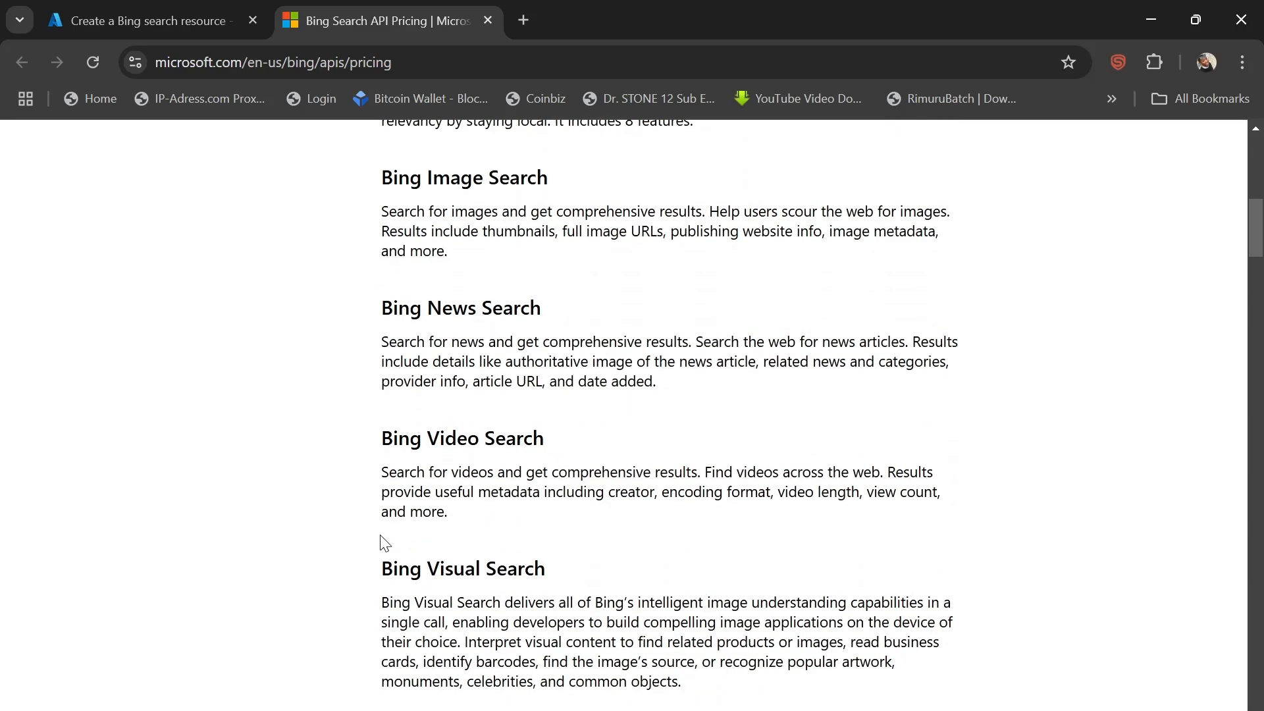
{"action": "scroll", "coordinate": [385, 543], "scroll_direction": "down", "scroll_amount": 5}
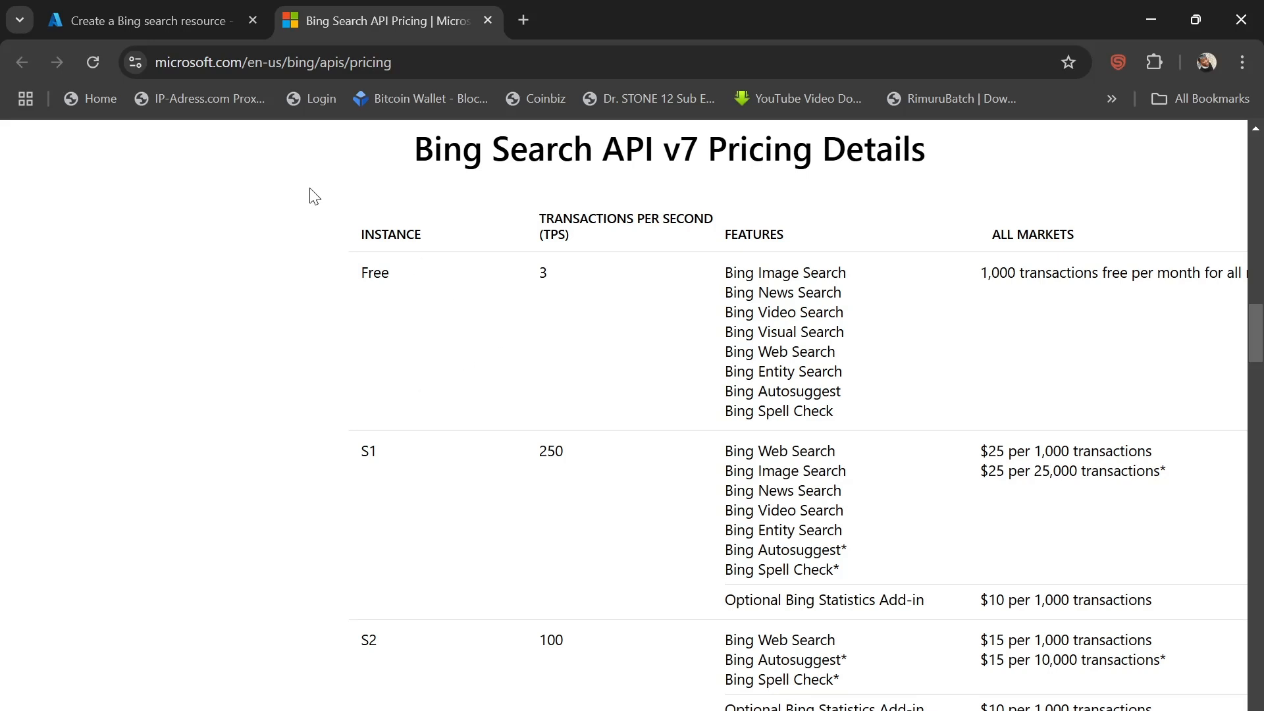
- Examine the Free instance's features, including Bing News Search, against the paid tiers and return to the resource creation form
{"action": "left_click", "coordinate": [192, 11]}
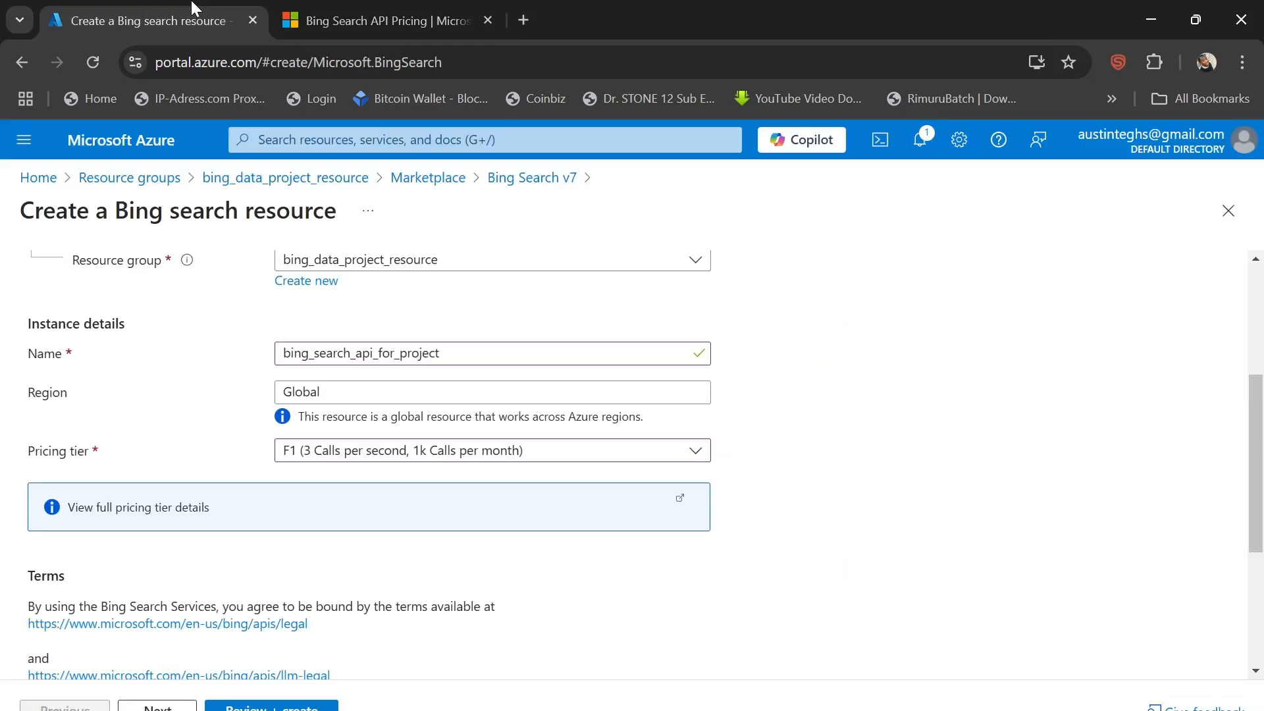
{"action": "left_click", "coordinate": [331, 14]}
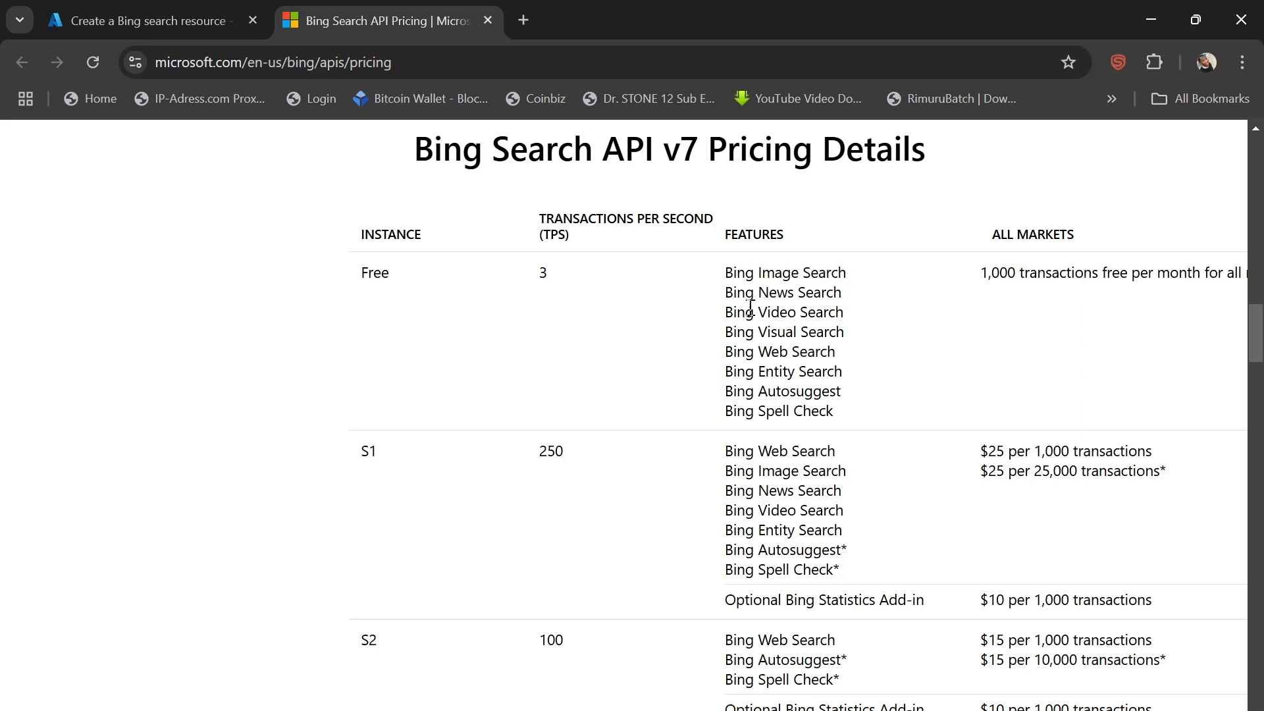
{"action": "left_click_drag", "start_coordinate": [727, 294], "coordinate": [849, 301]}
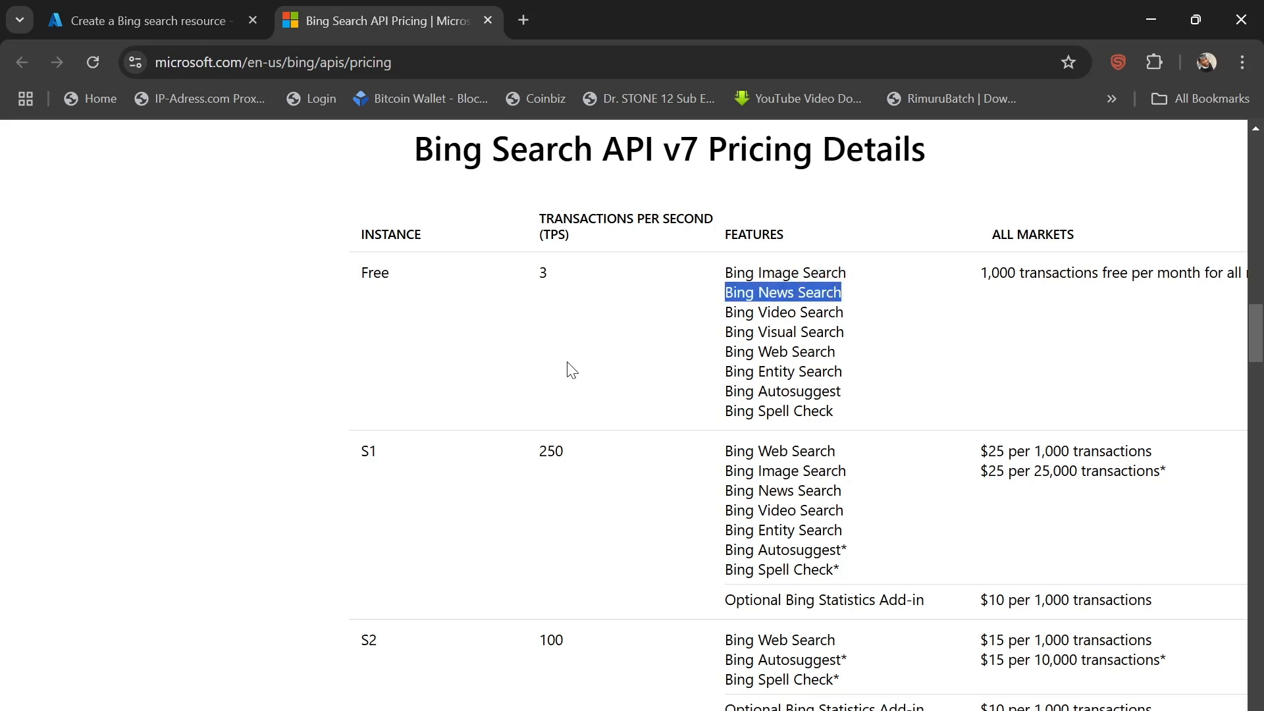
{"action": "scroll", "coordinate": [571, 369], "scroll_direction": "down", "scroll_amount": 2}
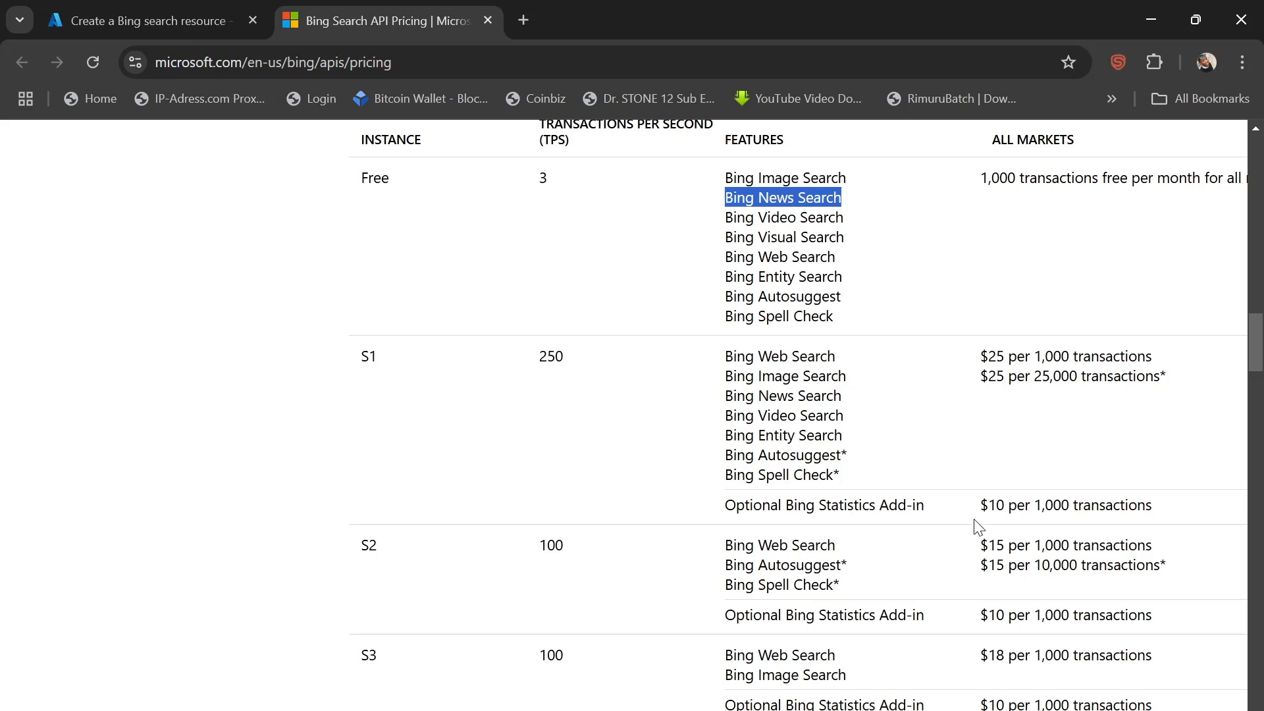
{"action": "left_click", "coordinate": [698, 216]}
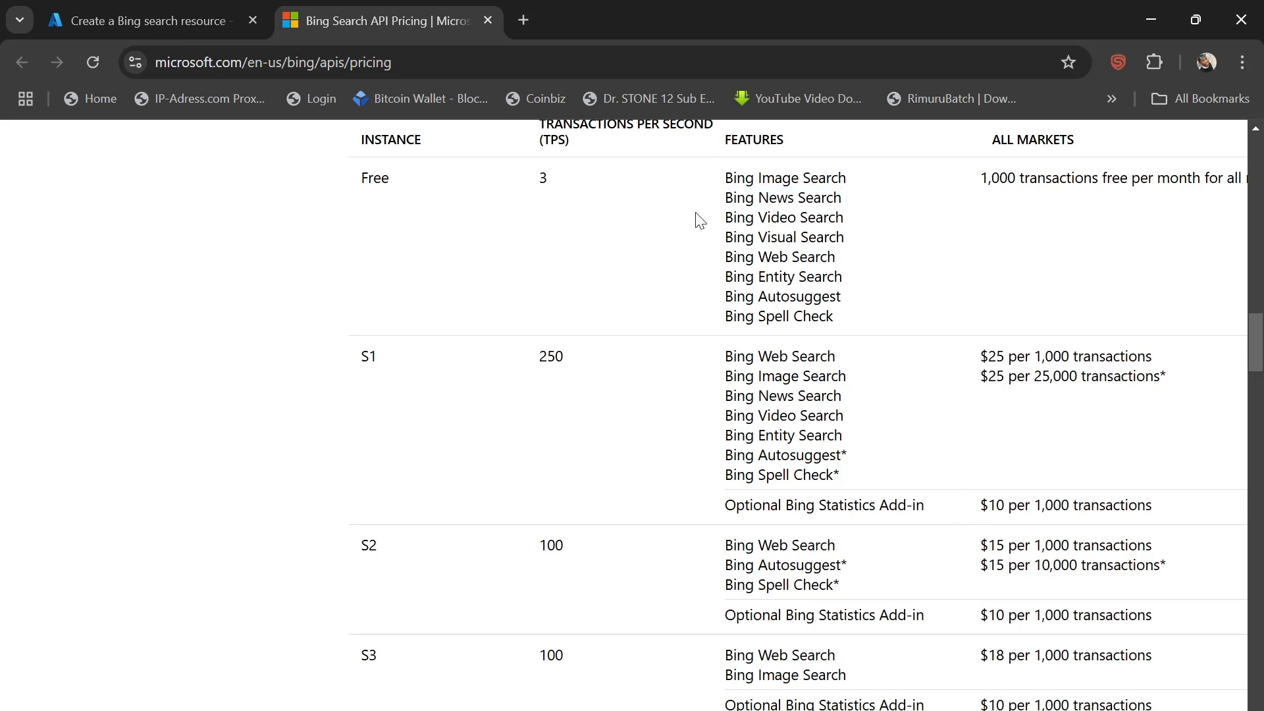
{"action": "left_click", "coordinate": [172, 4]}
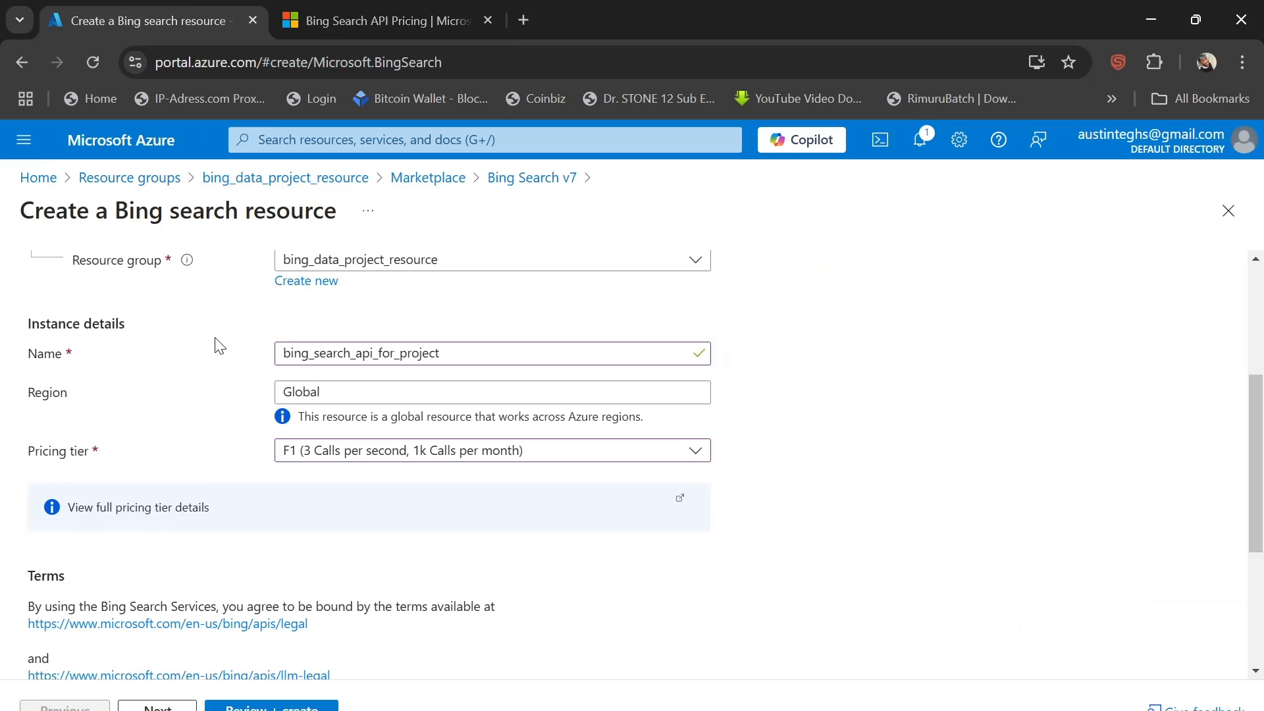
- Confirm that the Bing Search terms notice has been read and understood, and proceed to the resource's tags
{"action": "scroll", "coordinate": [217, 344], "scroll_direction": "down", "scroll_amount": 4}
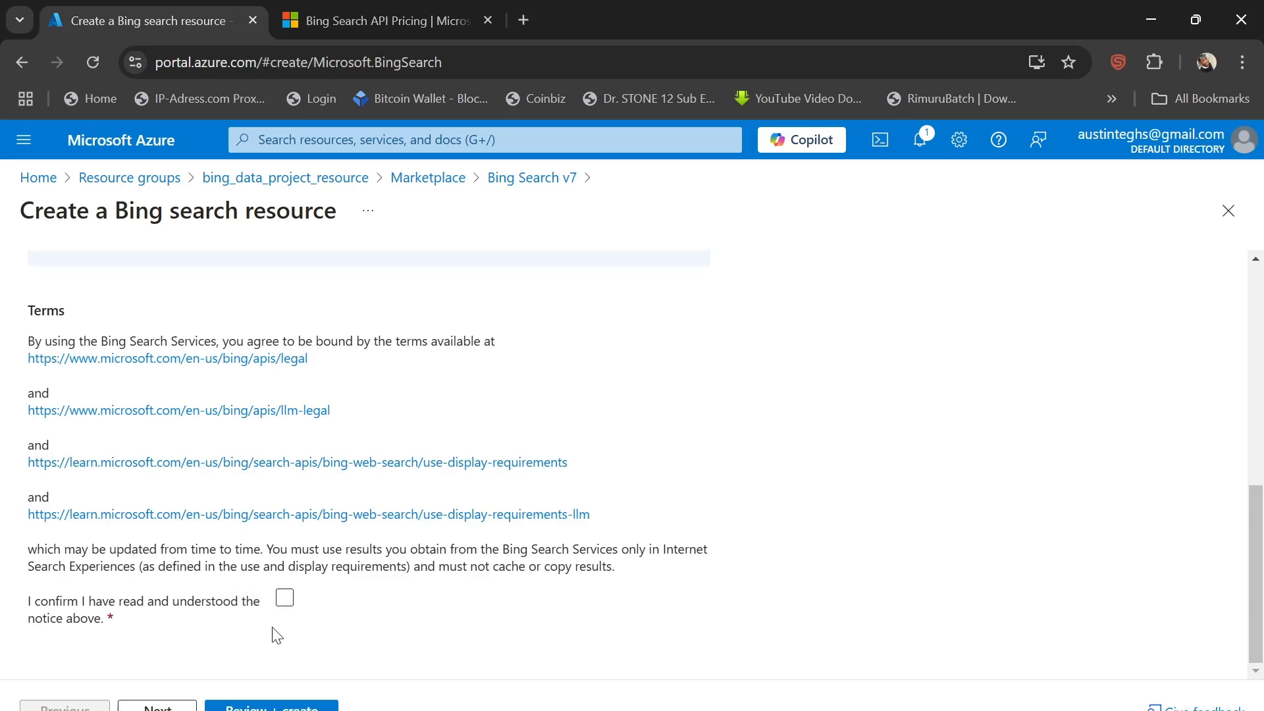
{"action": "left_click", "coordinate": [285, 601]}
{"action": "scroll", "coordinate": [619, 430], "scroll_direction": "up", "scroll_amount": 8}
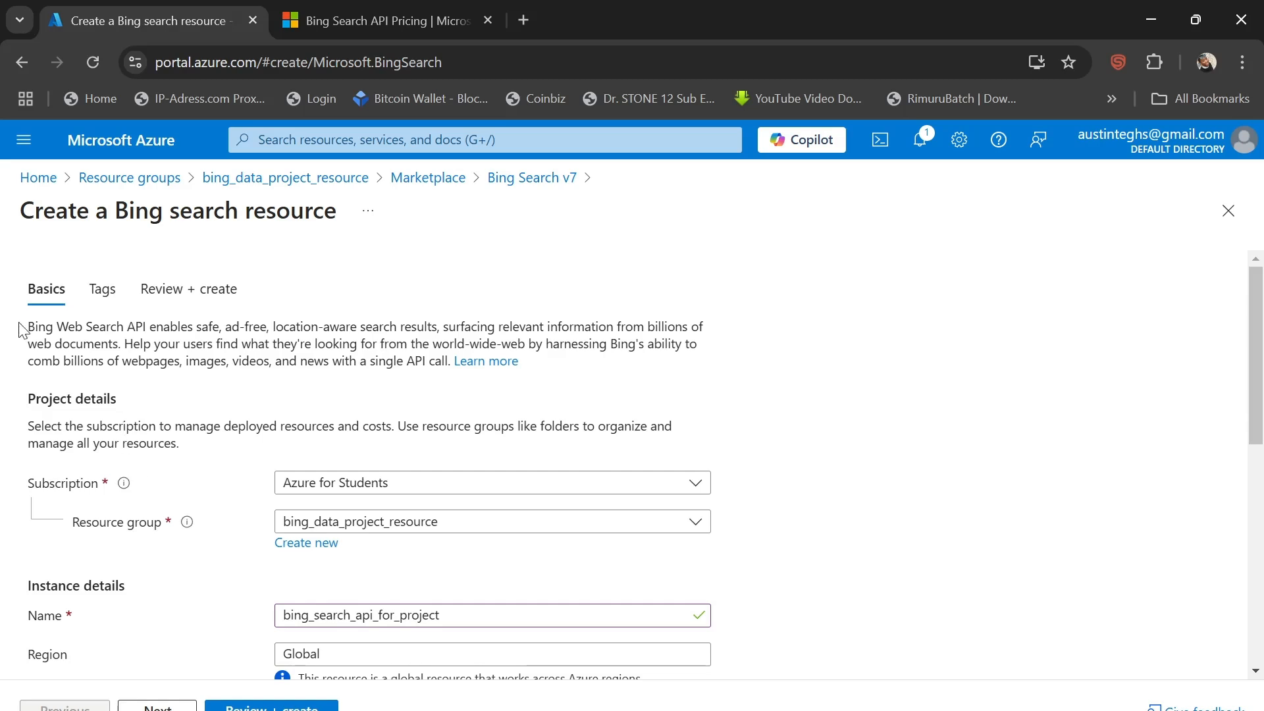
{"action": "scroll", "coordinate": [208, 587], "scroll_direction": "down", "scroll_amount": 9}
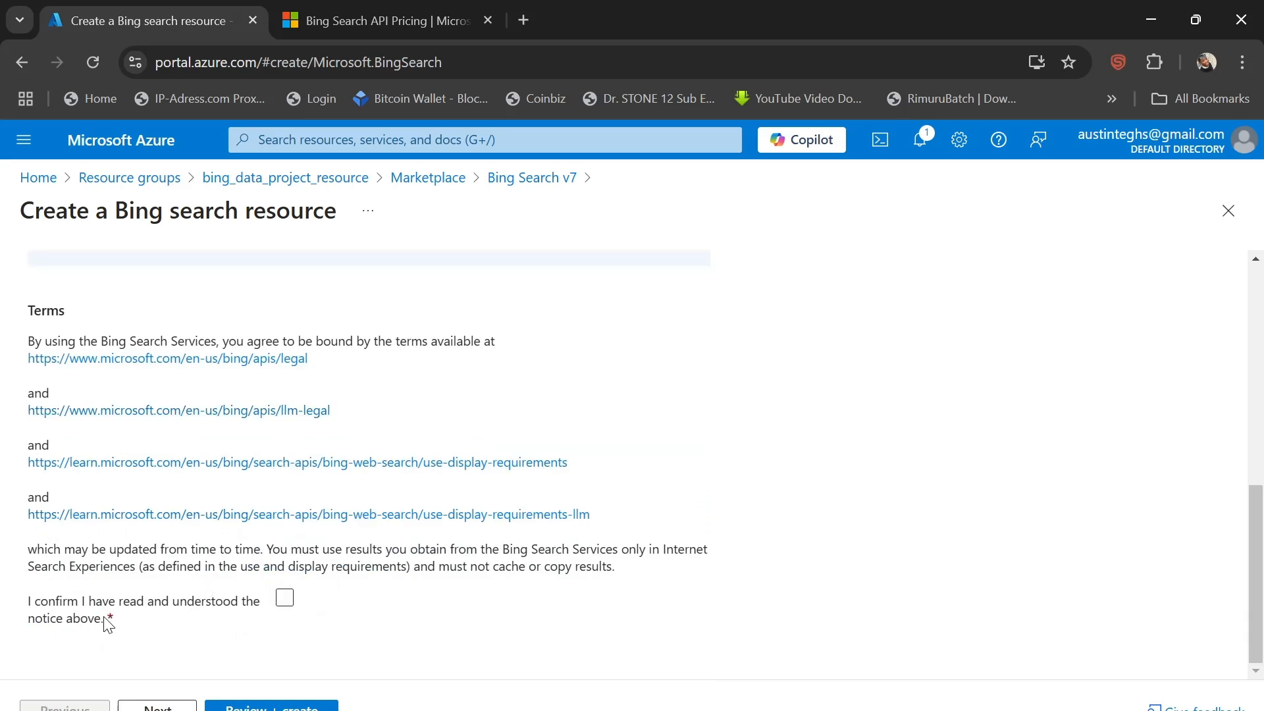
{"action": "left_click", "coordinate": [285, 601]}
{"action": "left_click", "coordinate": [288, 603]}
{"action": "left_click", "coordinate": [157, 707]}
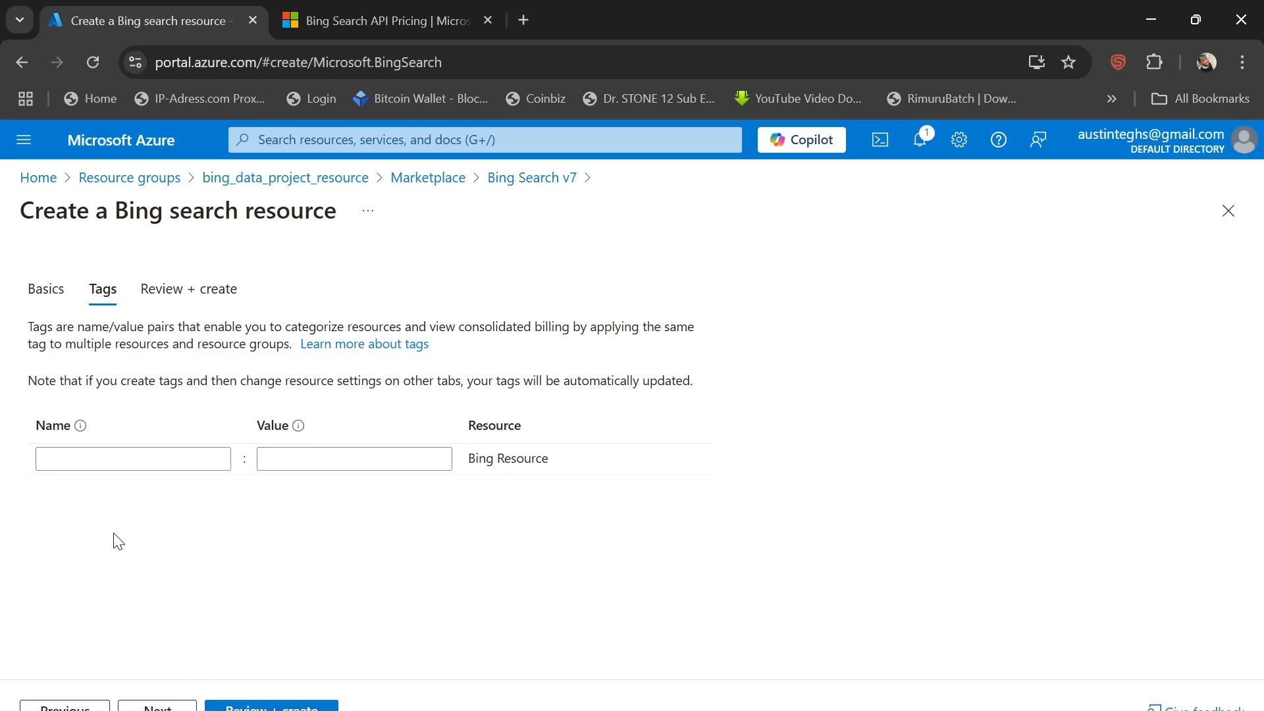
- Add a "created by" tag to the Bing resource with the creator's name as its value
{"action": "left_click", "coordinate": [118, 470]}
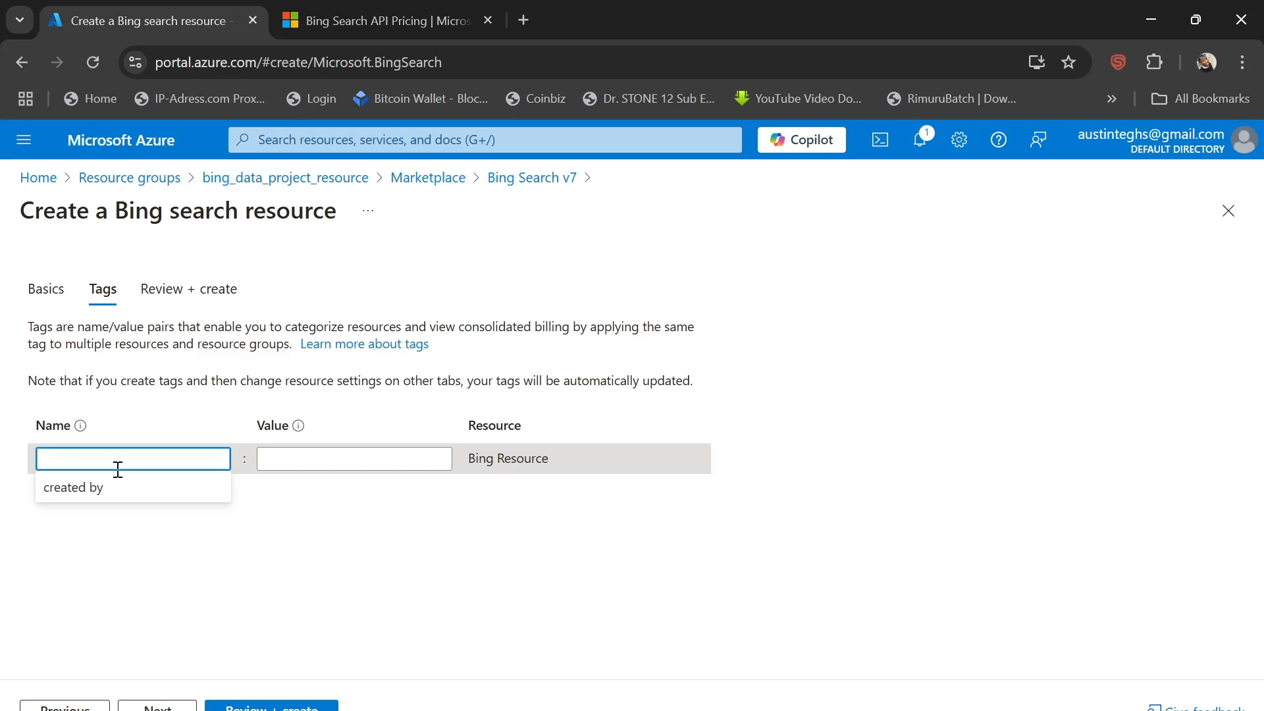
{"action": "left_click", "coordinate": [122, 492]}
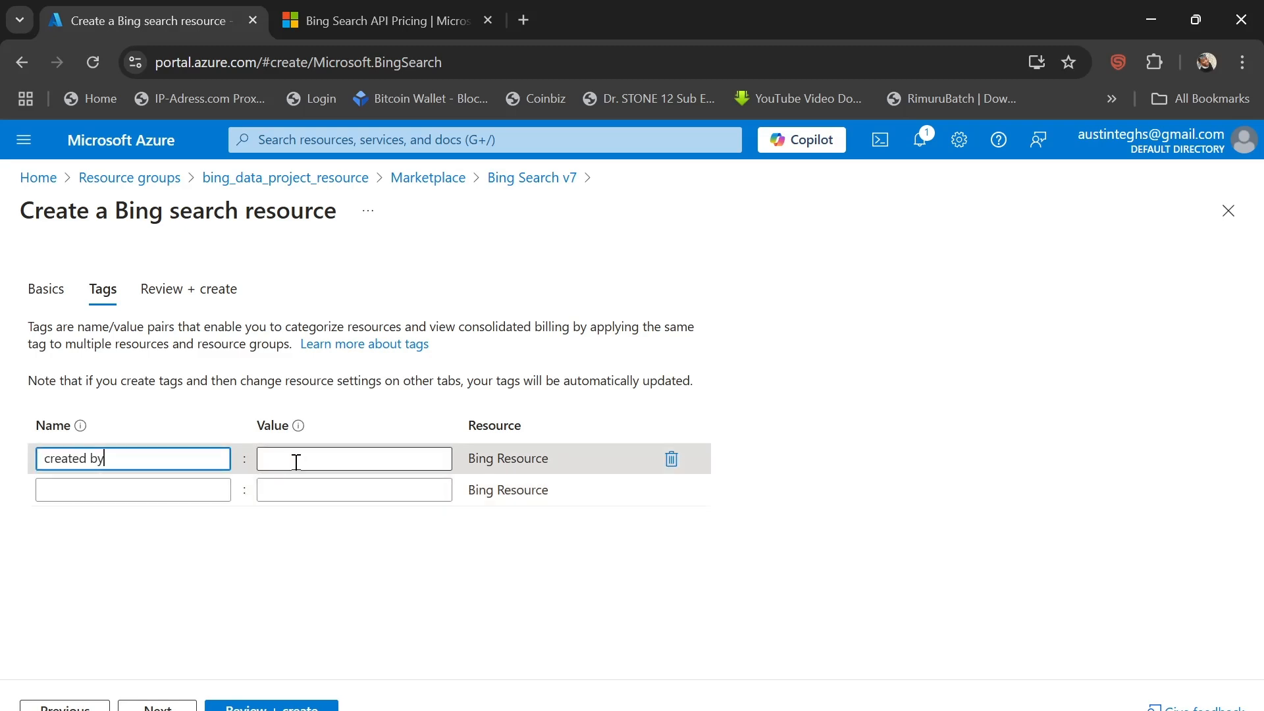
{"action": "left_click", "coordinate": [311, 459]}
{"action": "left_click", "coordinate": [331, 493]}
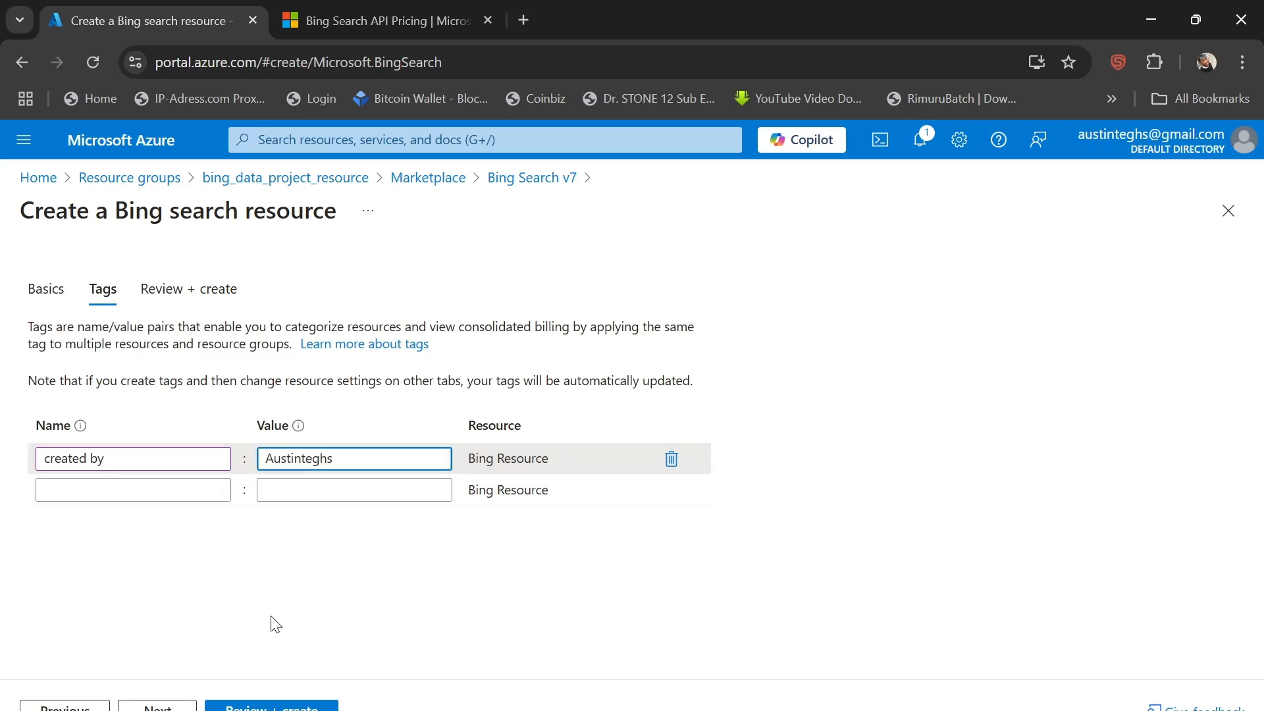
{"action": "left_click", "coordinate": [273, 635]}
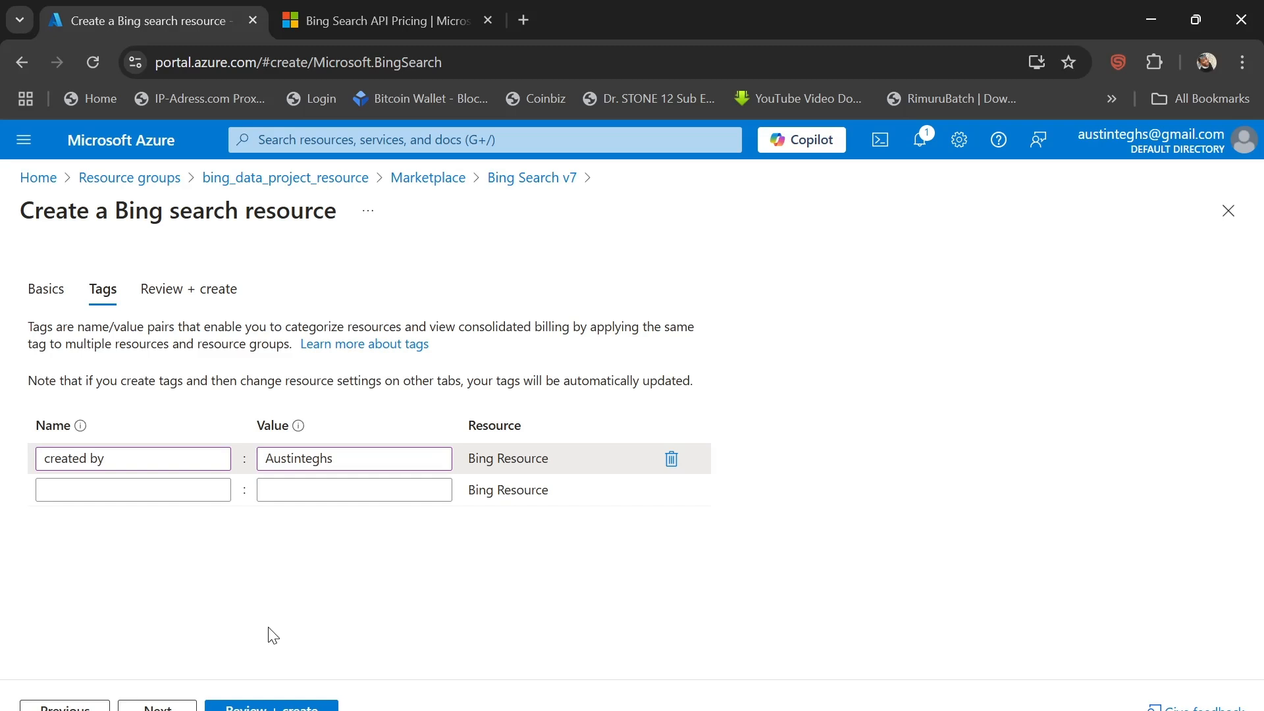
- Review the Bing search resource's settings, create the resource, and dismiss the deployment notification once it finishes
{"action": "left_click", "coordinate": [158, 707]}
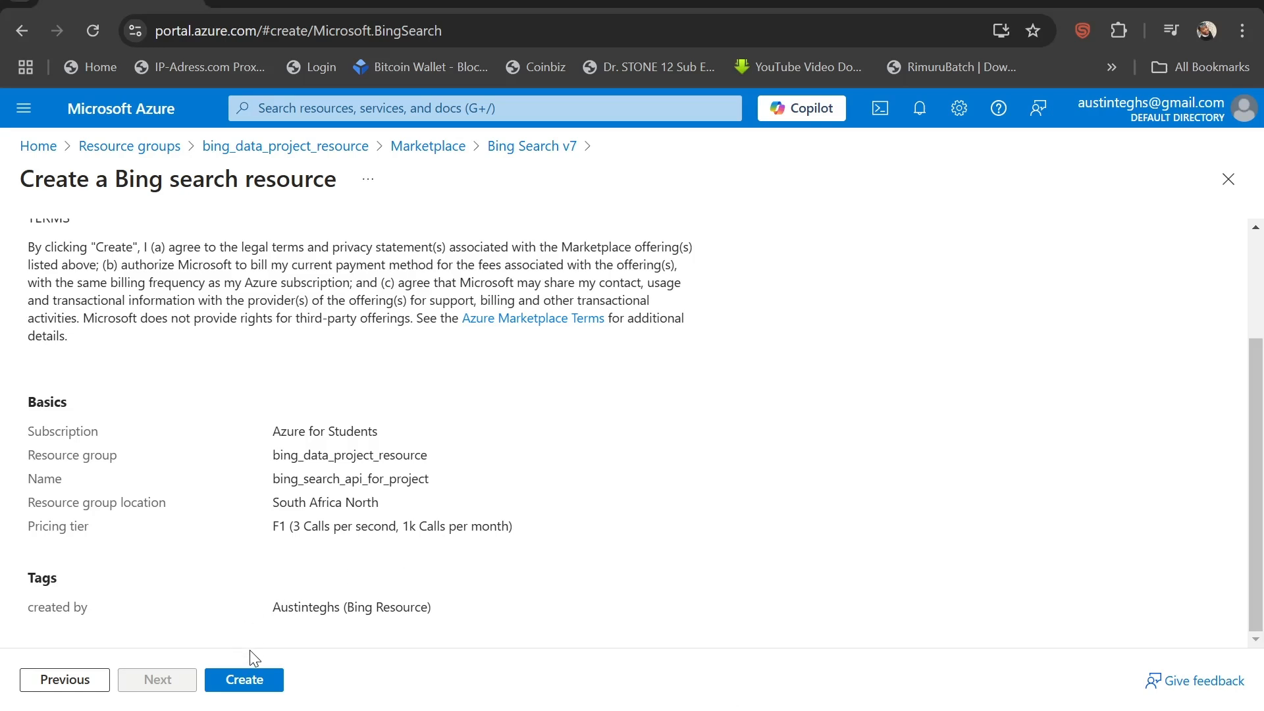
{"action": "left_click", "coordinate": [259, 679]}
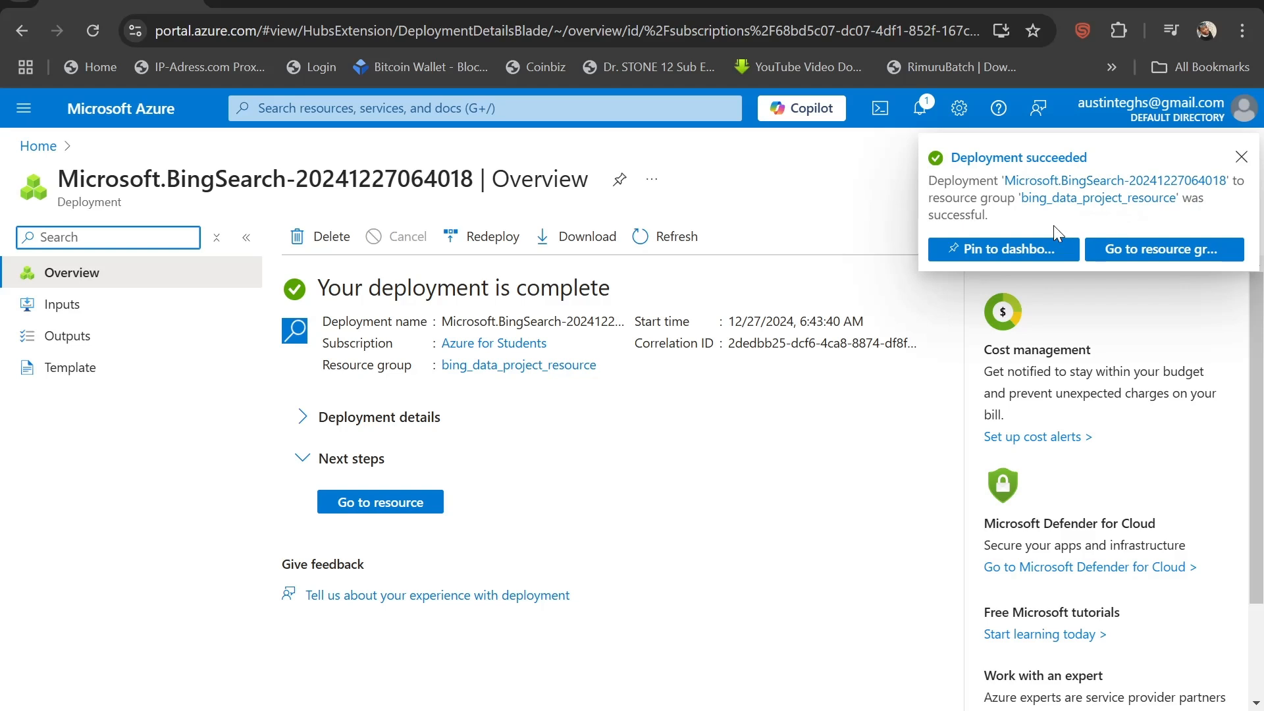
{"action": "left_click", "coordinate": [1242, 158]}
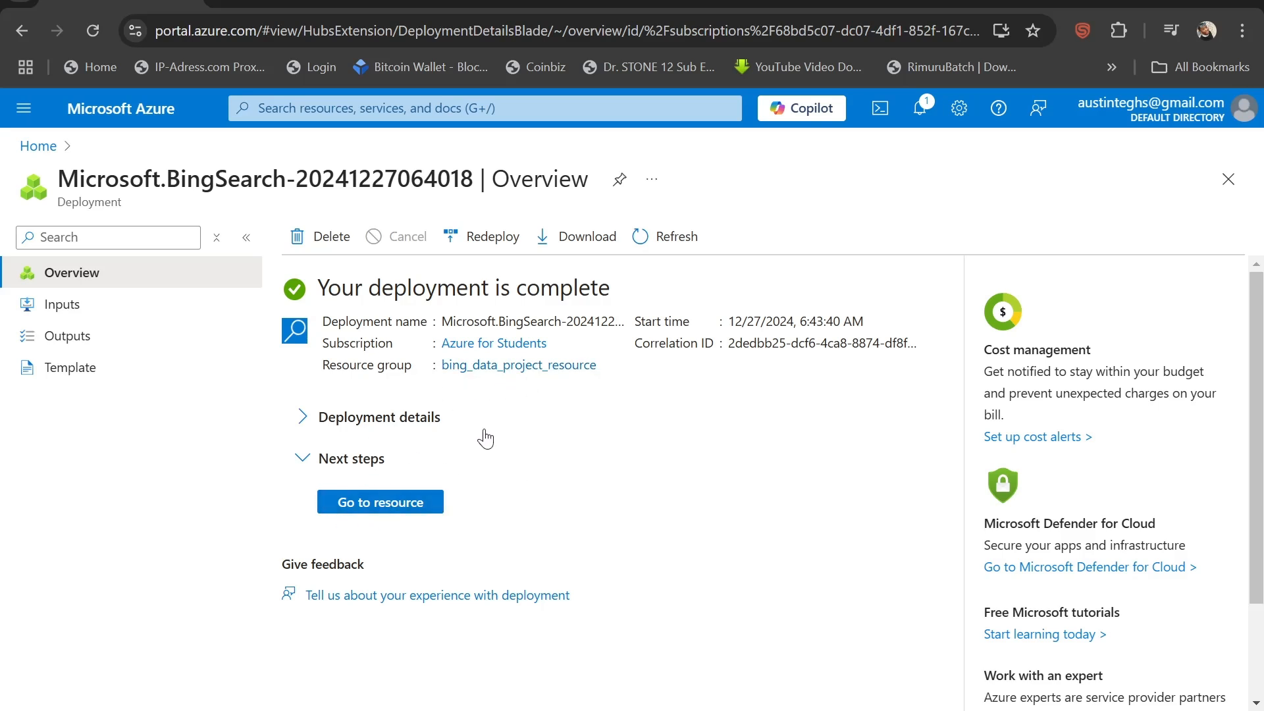
- Open the deployed bing_search_api_for_project resource and look over its overview details and built-in search trial
{"action": "left_click", "coordinate": [386, 507]}
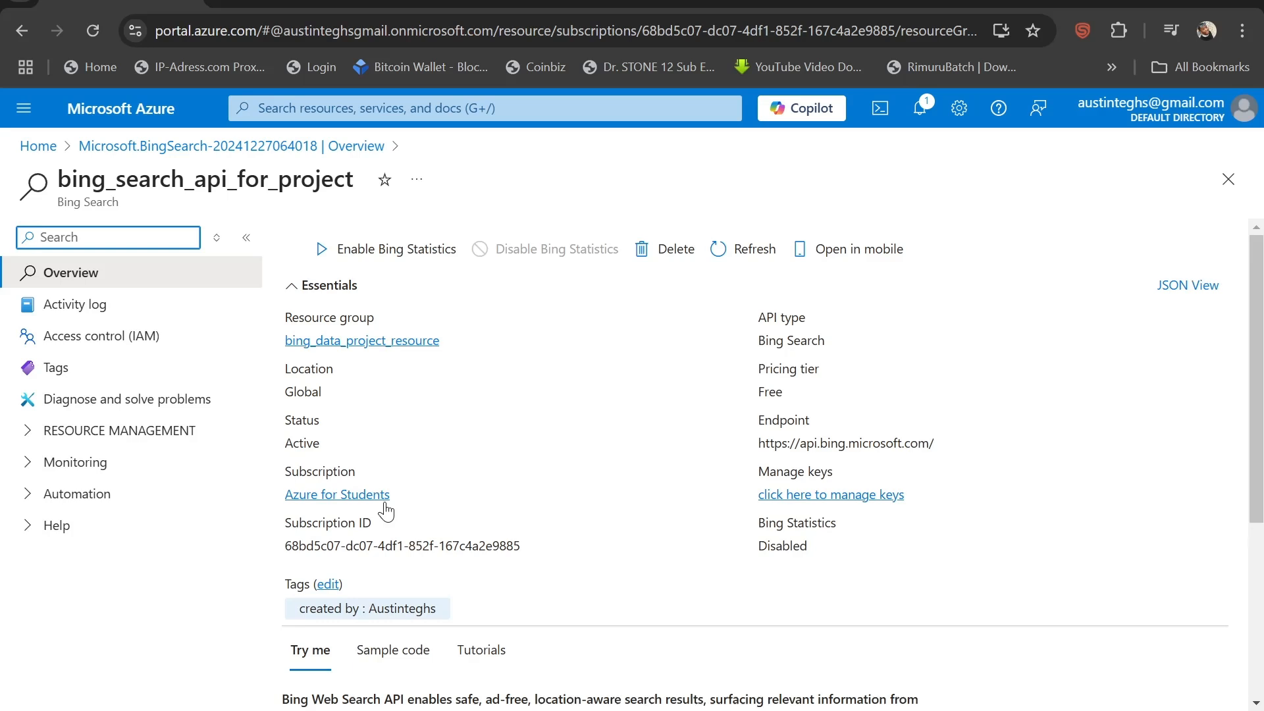
{"action": "scroll", "coordinate": [386, 511], "scroll_direction": "down", "scroll_amount": 3}
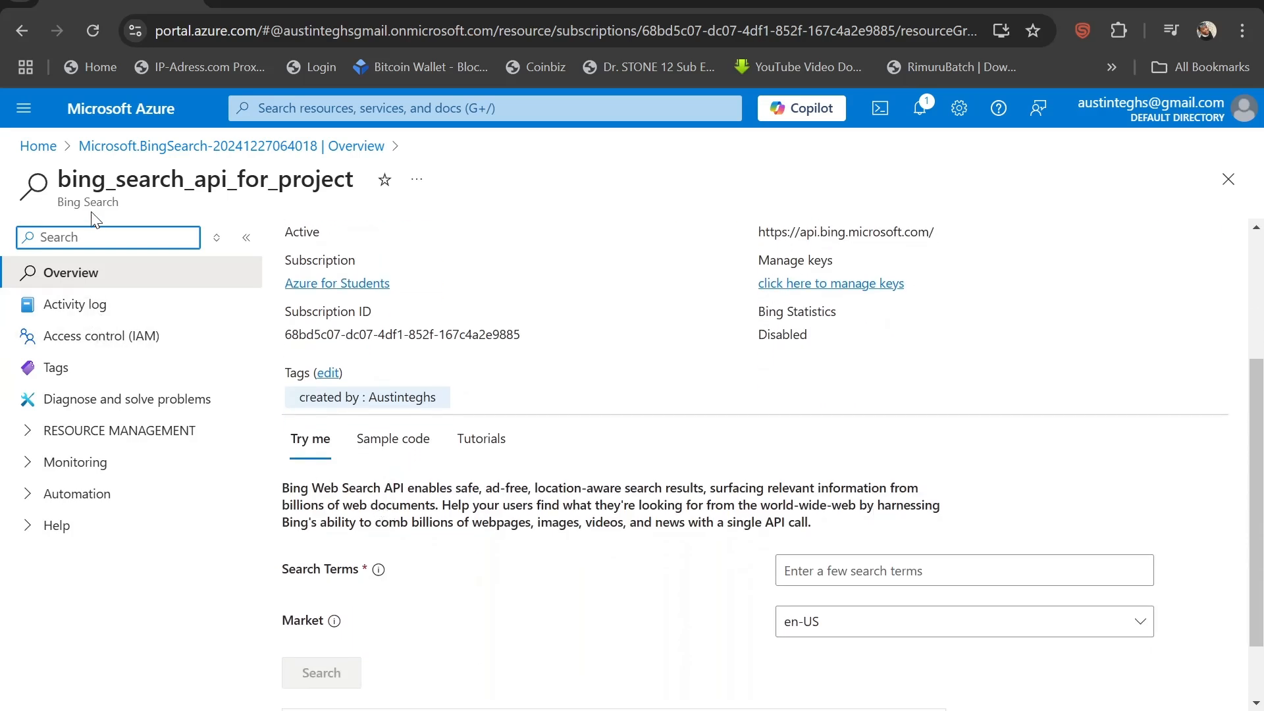
{"action": "scroll", "coordinate": [520, 277], "scroll_direction": "up", "scroll_amount": 3}
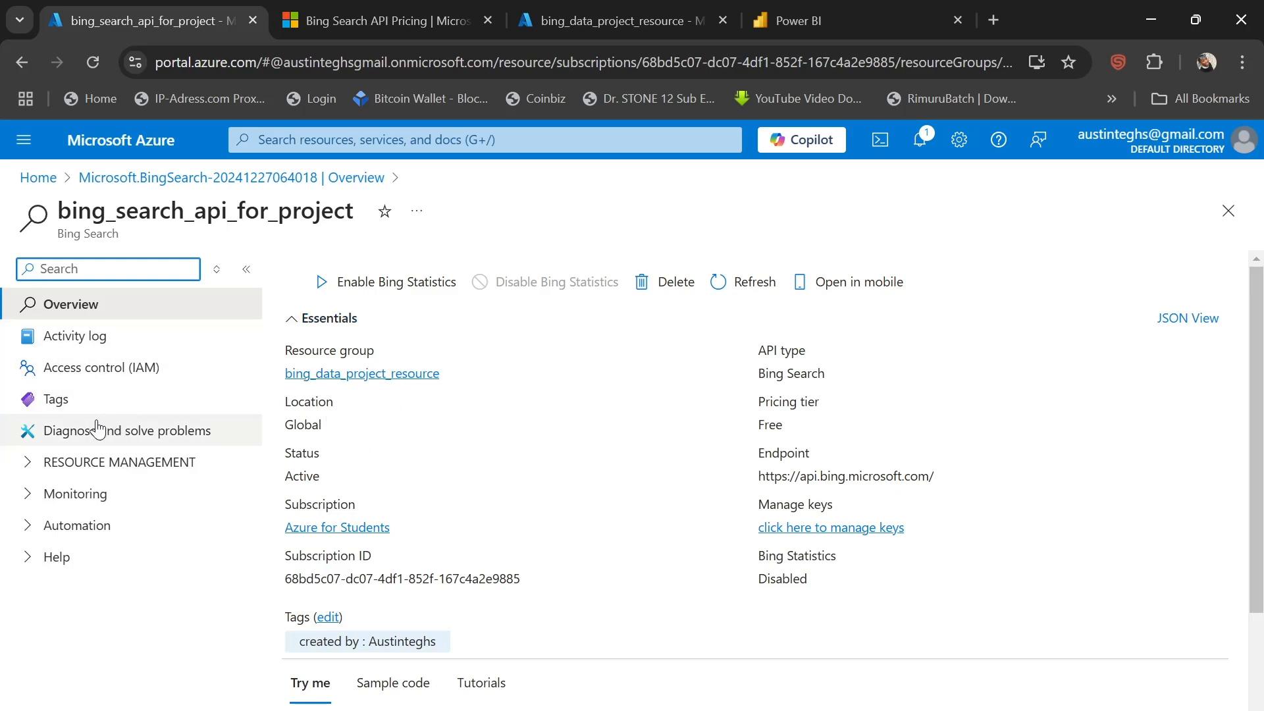
- Open the Bing resource's Keys and Endpoint page under resource management to examine its access keys and endpoint
{"action": "left_click", "coordinate": [24, 463]}
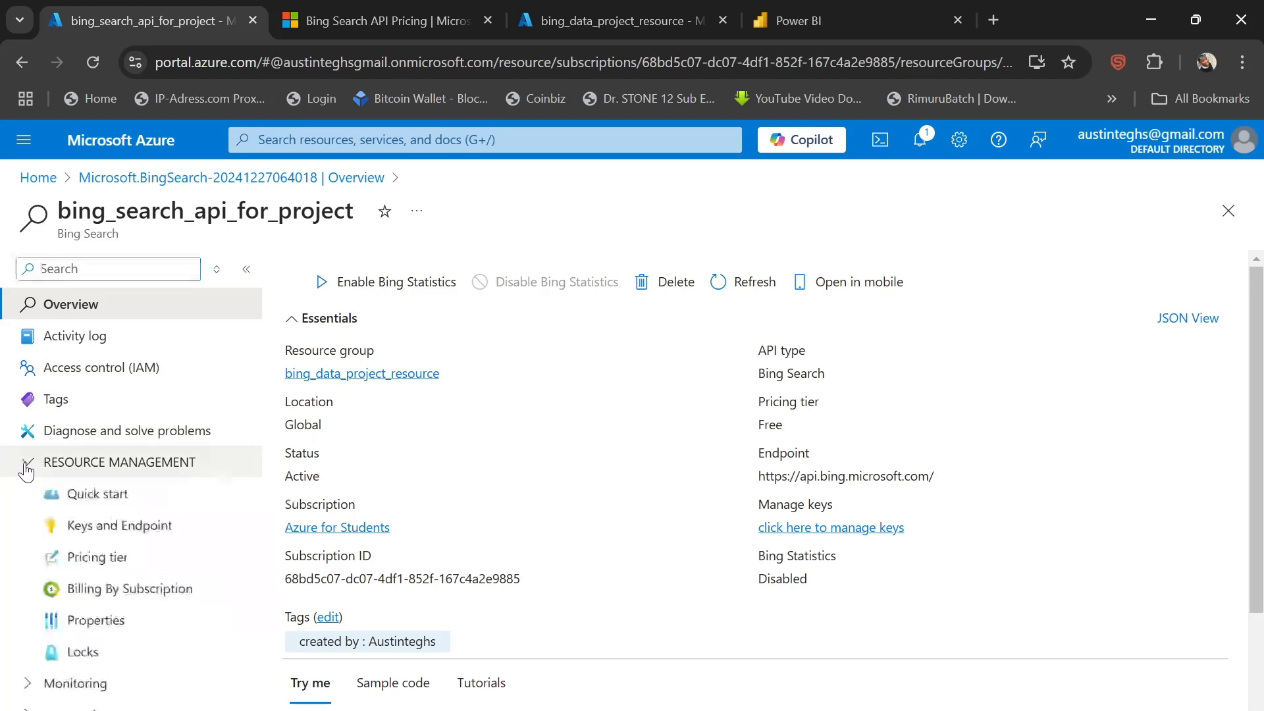
{"action": "left_click", "coordinate": [135, 527]}
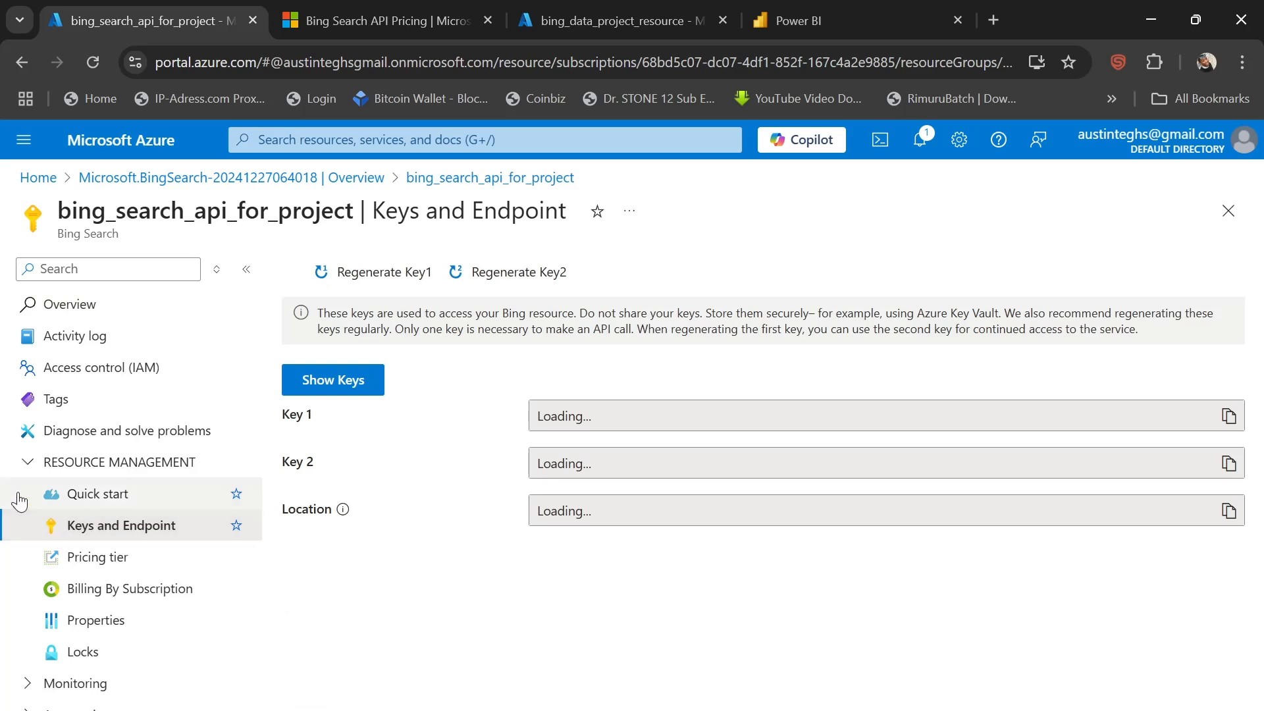
{"action": "left_click", "coordinate": [24, 464]}
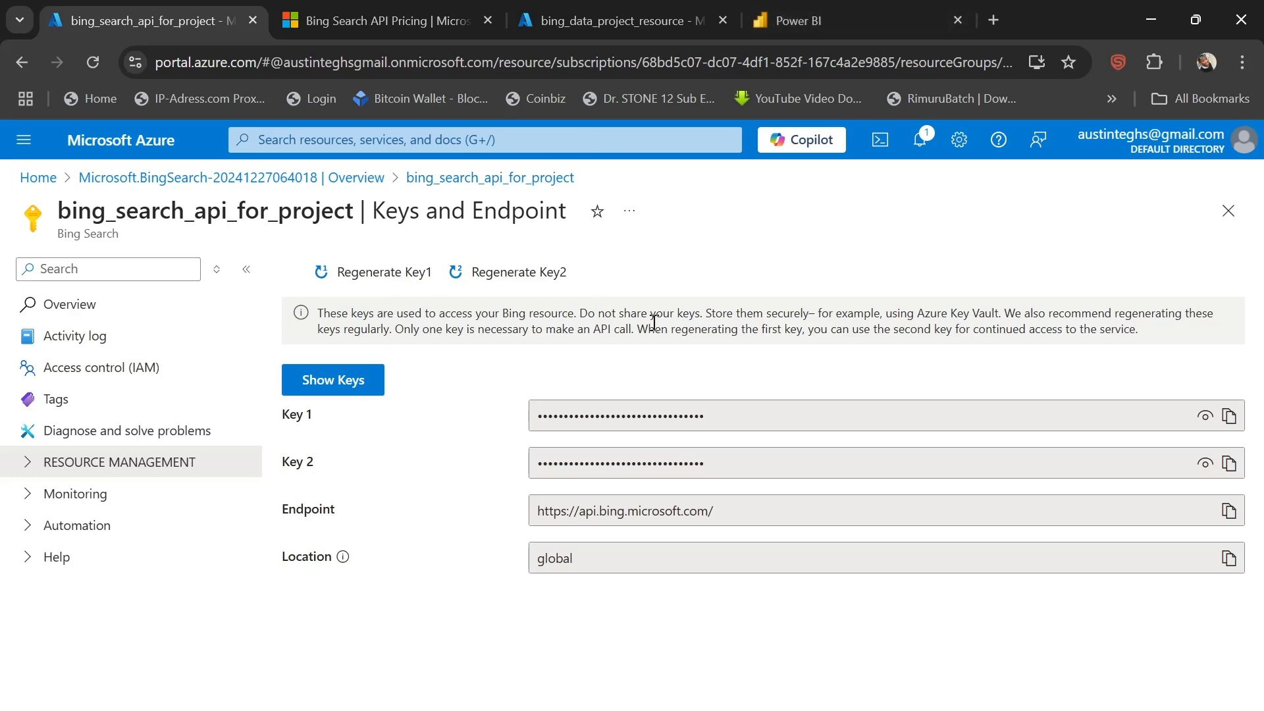
- Switch to Power BI and look over the available Microsoft Fabric experiences and the existing workspaces
{"action": "left_click", "coordinate": [835, 3]}
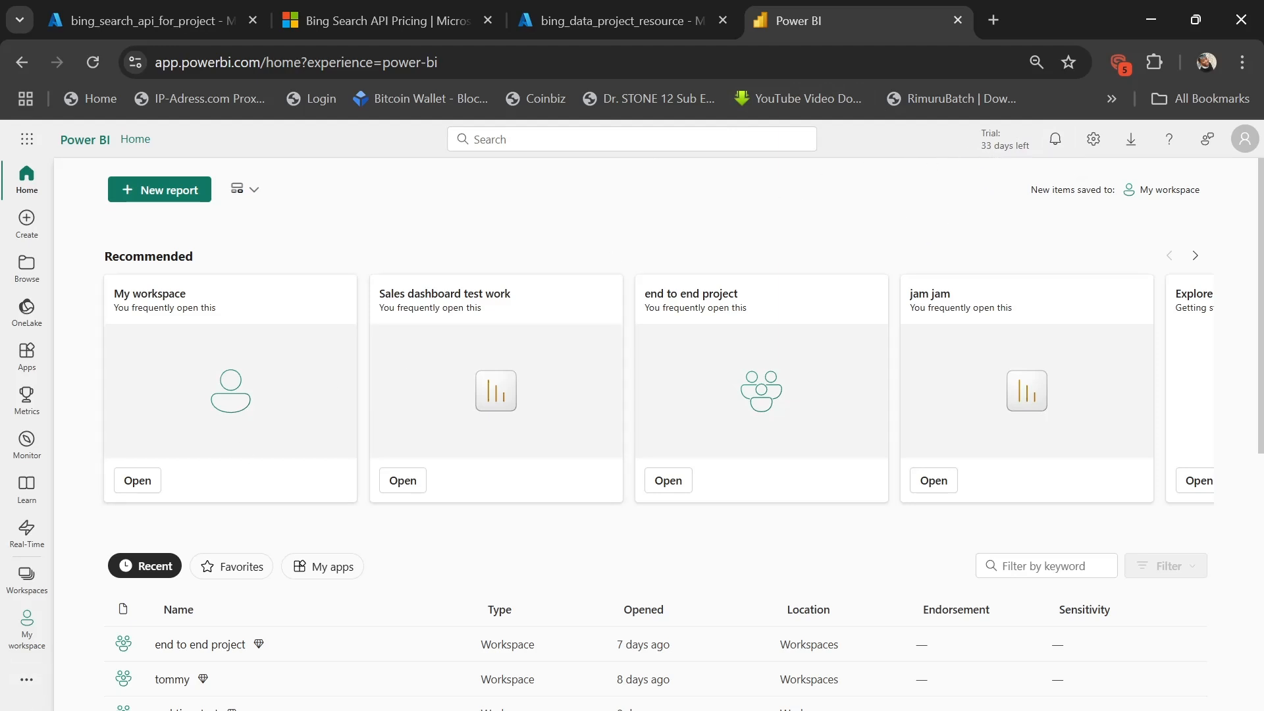
{"action": "left_click", "coordinate": [26, 709]}
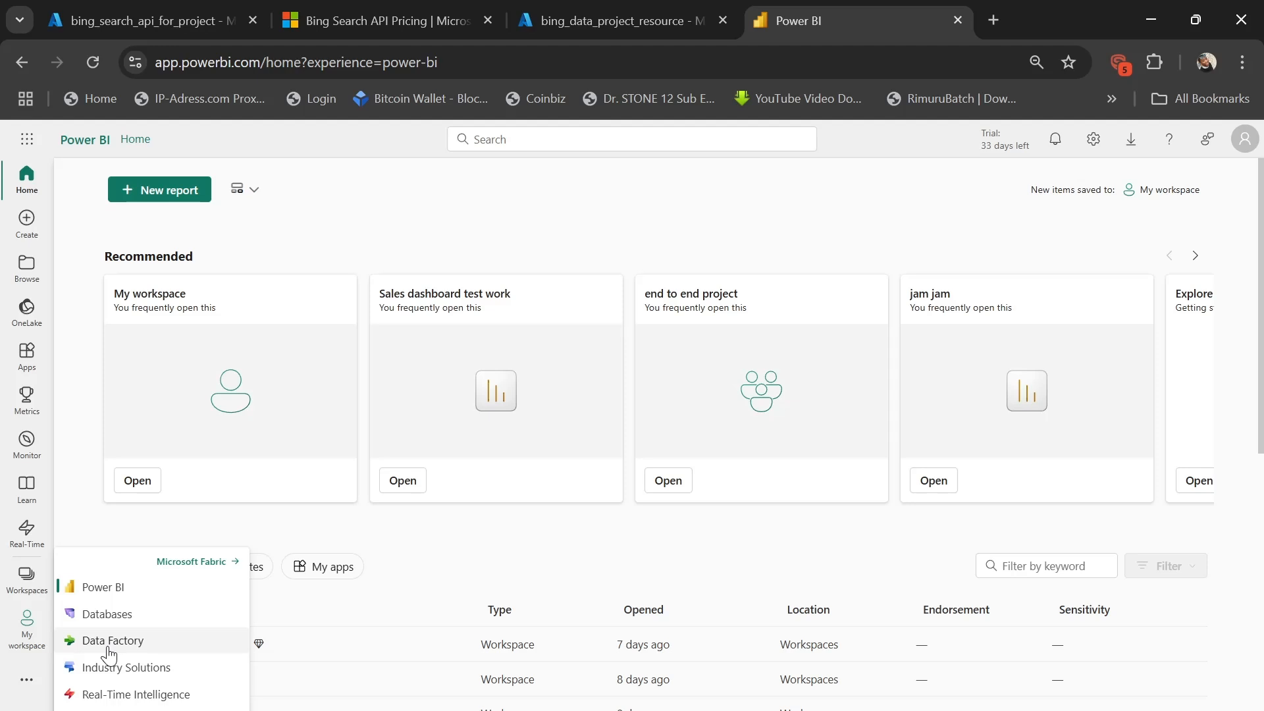
{"action": "left_click", "coordinate": [86, 503]}
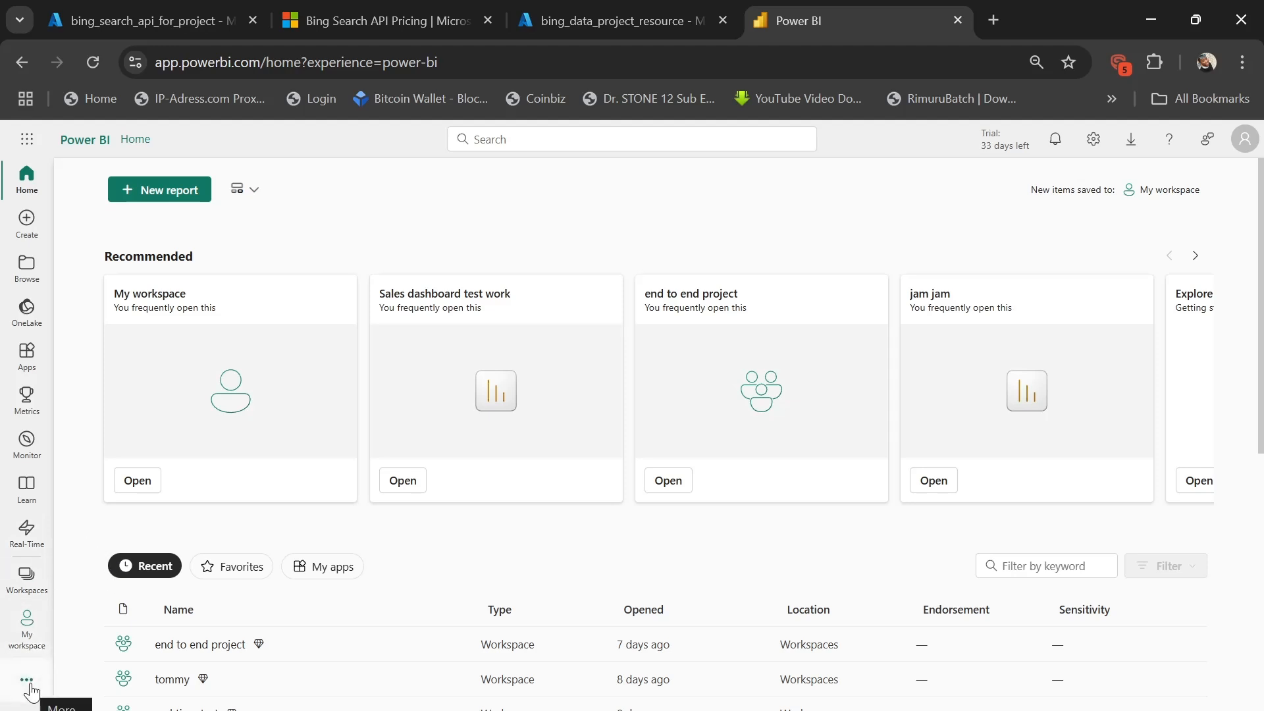
{"action": "left_click", "coordinate": [27, 576]}
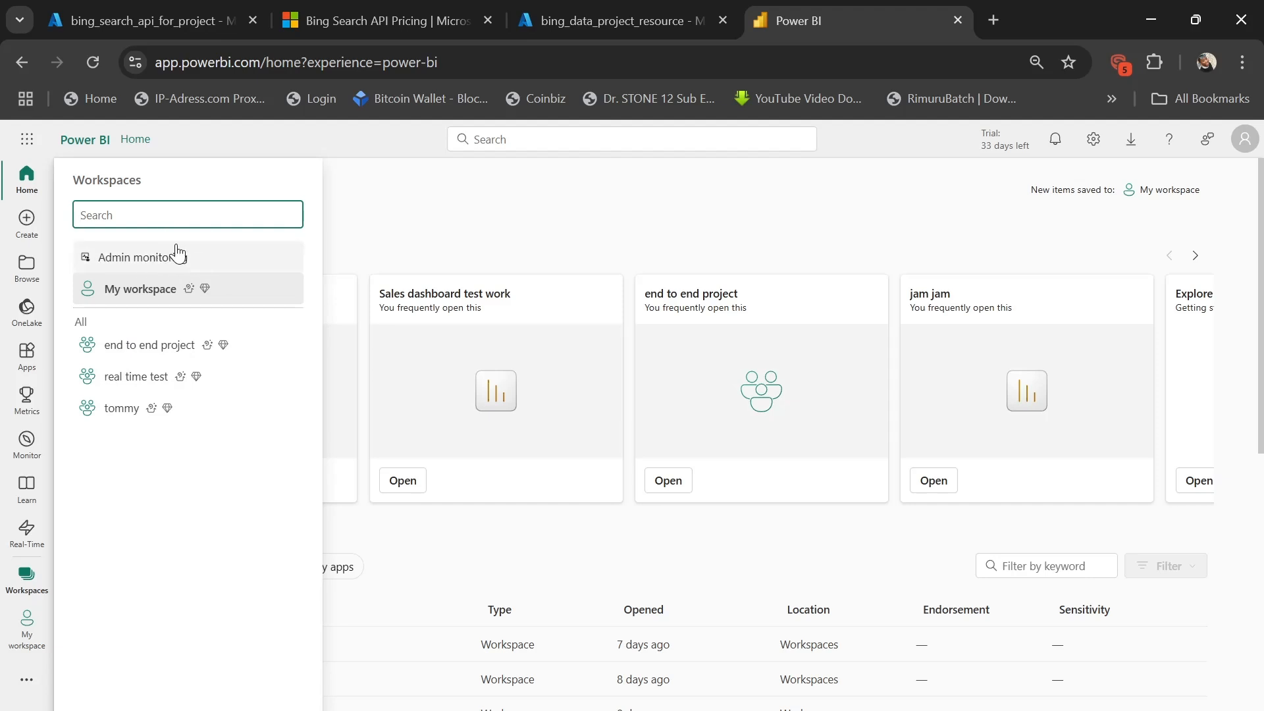
{"action": "left_click", "coordinate": [28, 584]}
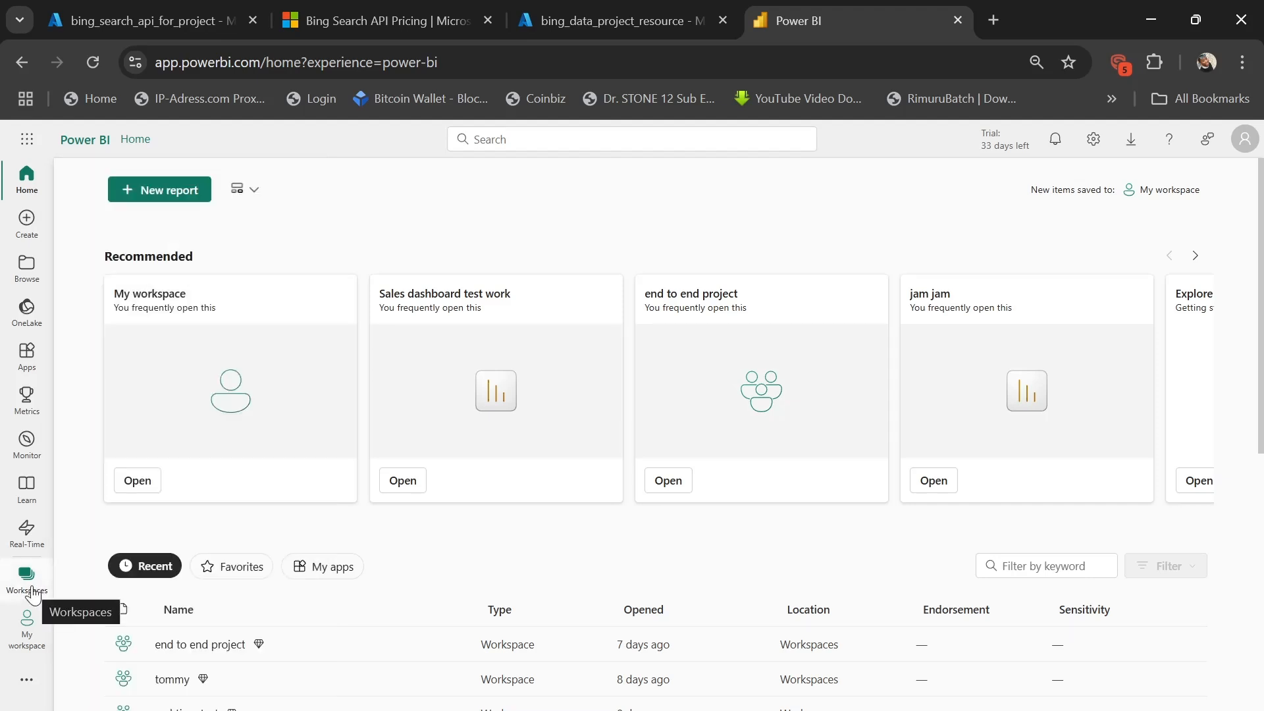
- Start a new workspace and name it "end to end DE project workspace"
{"action": "left_click", "coordinate": [33, 594]}
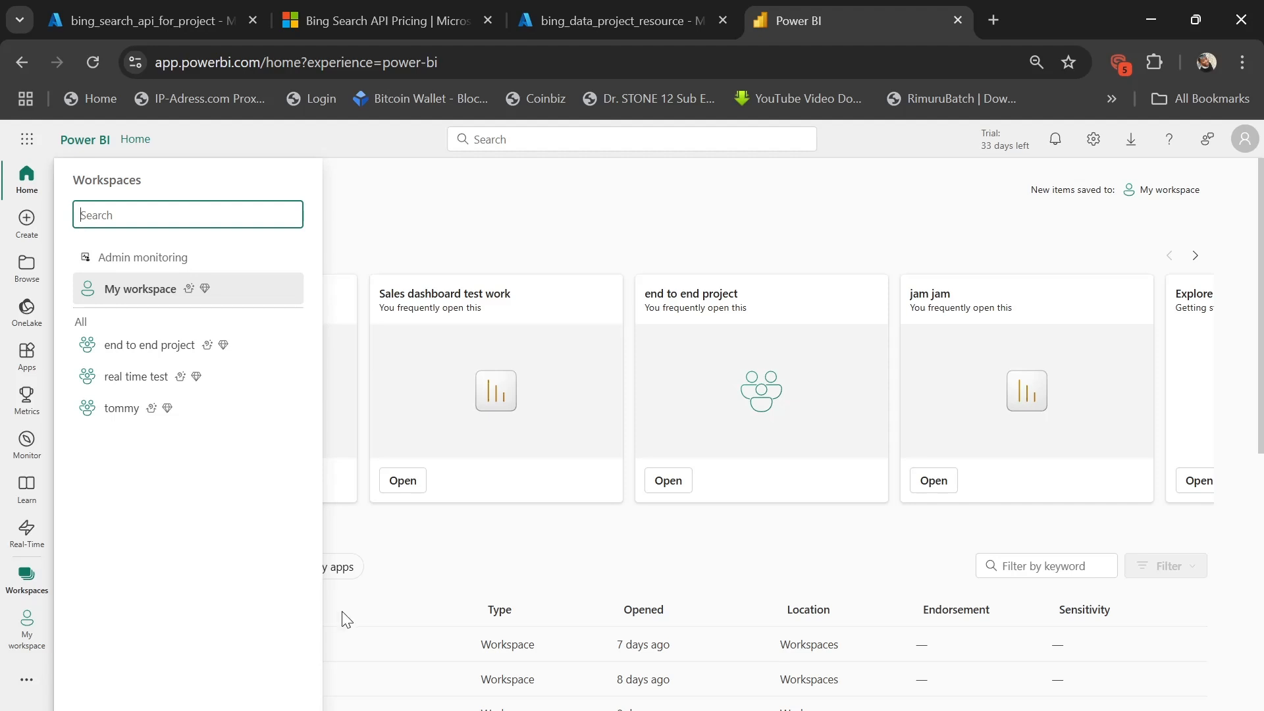
{"action": "left_click", "coordinate": [188, 708]}
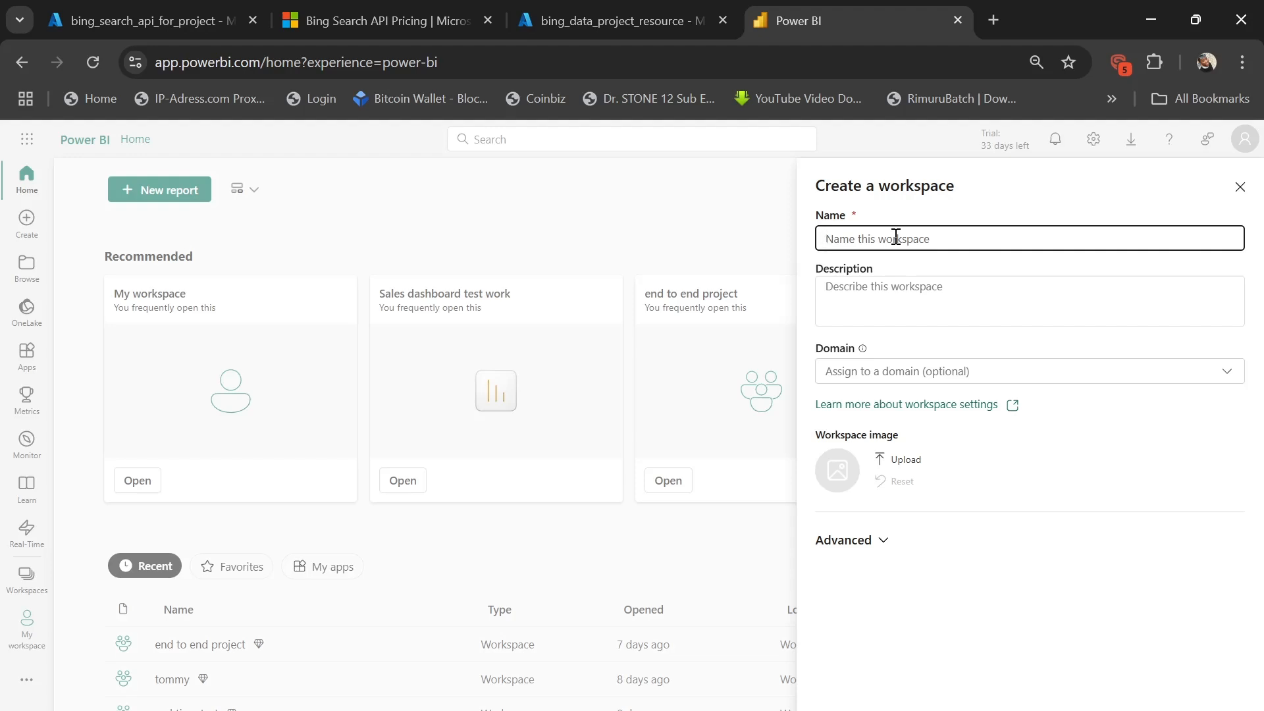
{"action": "type", "text": "e"}
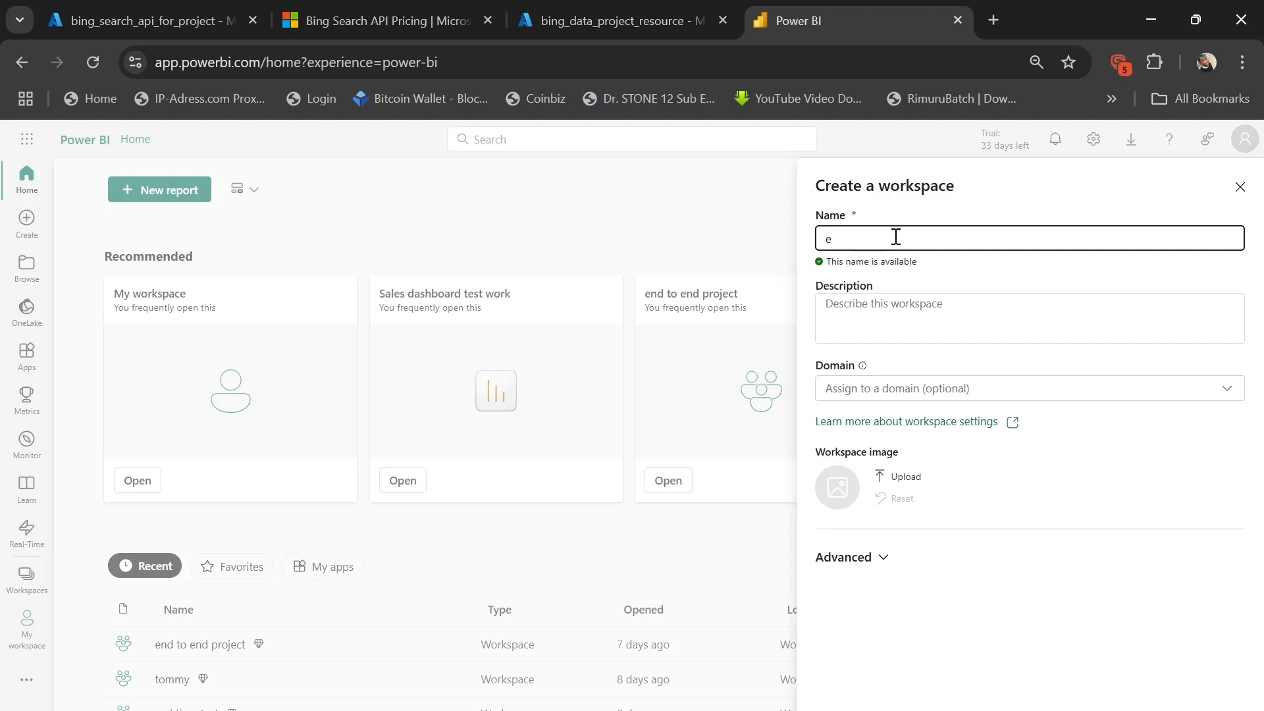
{"action": "type", "text": "nd to end project workspace"}
{"action": "key", "text": "Caps_Lock"}
{"action": "type", "text": "DE"}
{"action": "key", "text": "Caps_Lock"}
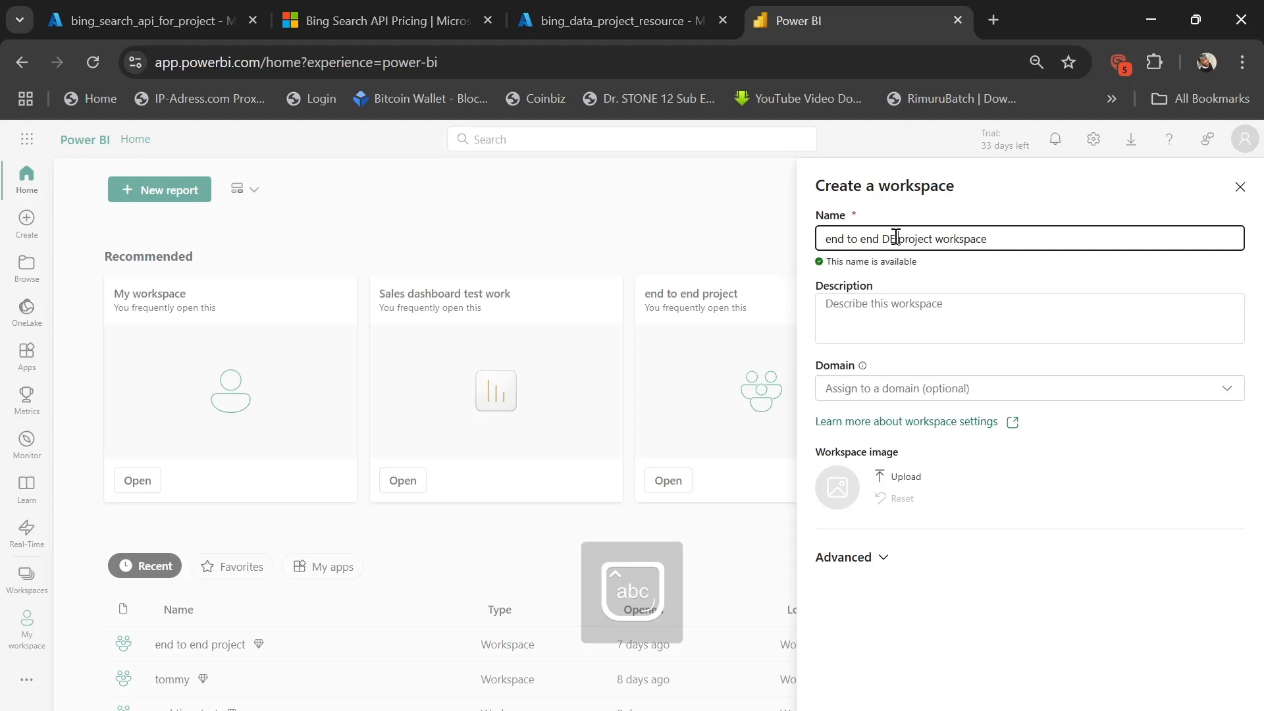
- Check that the new workspace's advanced settings use the Trial license mode, and create the workspace
{"action": "left_click", "coordinate": [881, 559]}
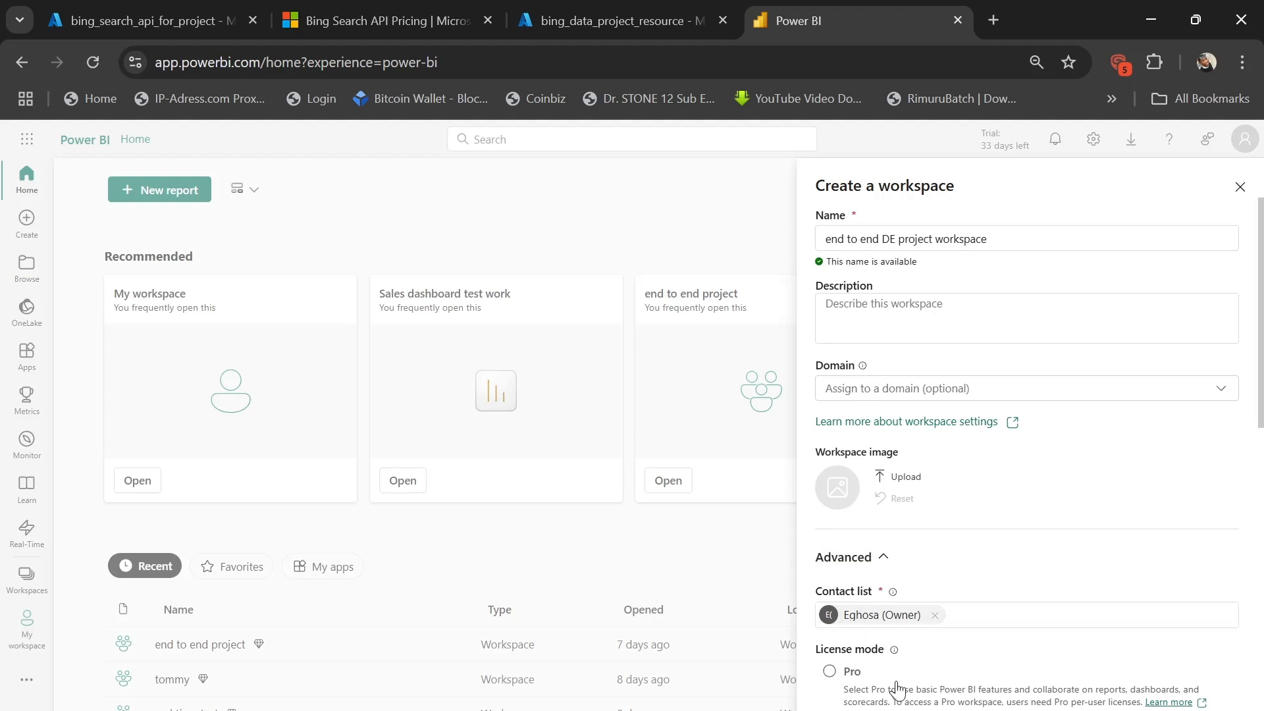
{"action": "scroll", "coordinate": [896, 689], "scroll_direction": "down", "scroll_amount": 2}
{"action": "scroll", "coordinate": [897, 691], "scroll_direction": "down", "scroll_amount": 4}
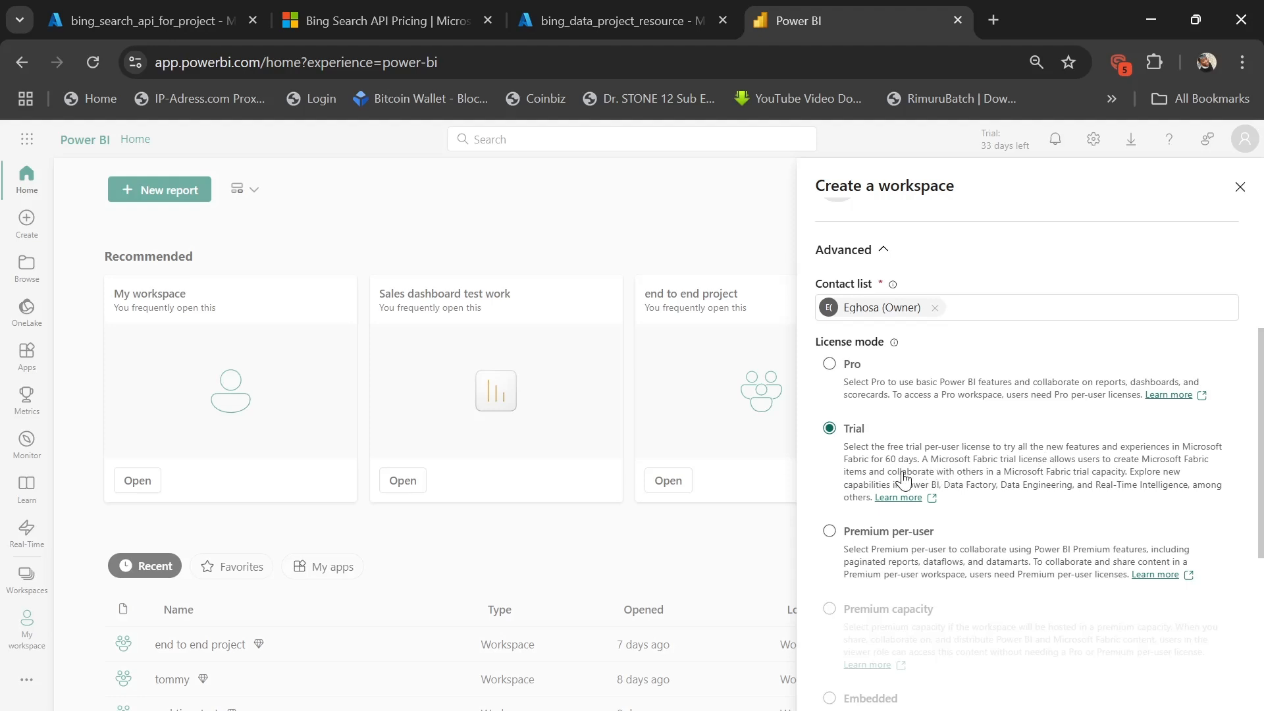
{"action": "scroll", "coordinate": [903, 481], "scroll_direction": "up", "scroll_amount": 5}
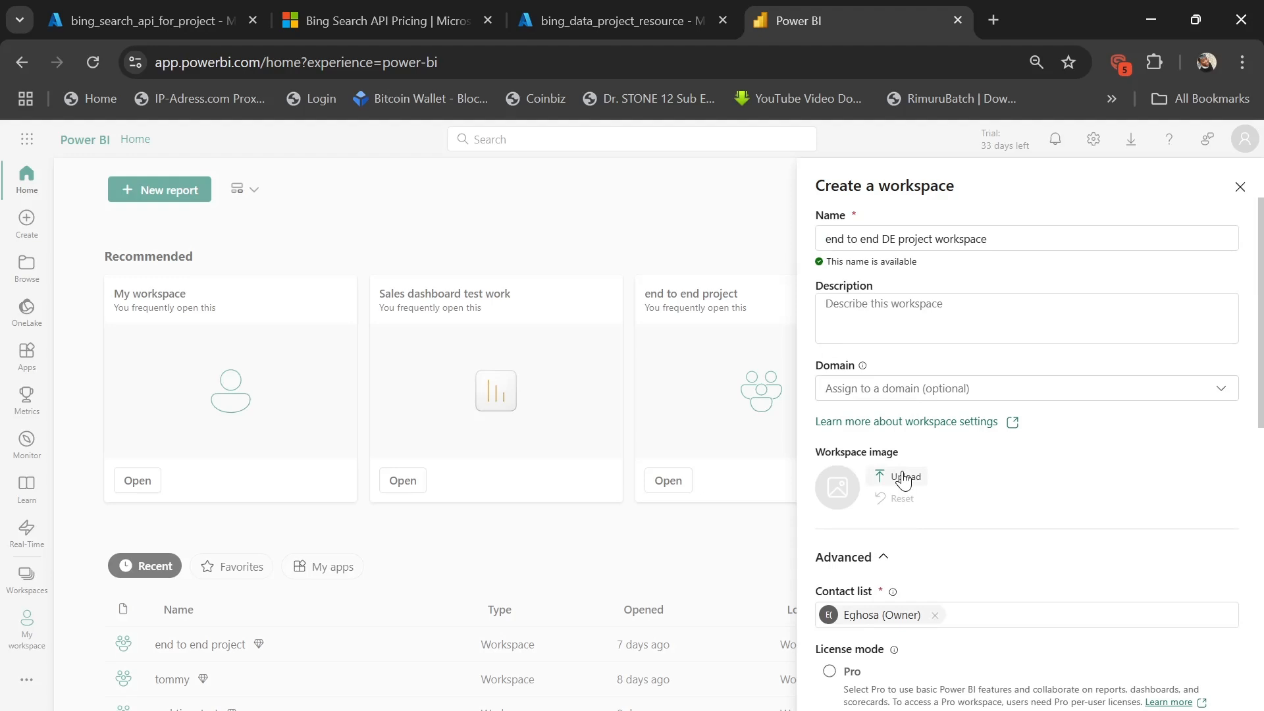
{"action": "scroll", "coordinate": [903, 481], "scroll_direction": "down", "scroll_amount": 5}
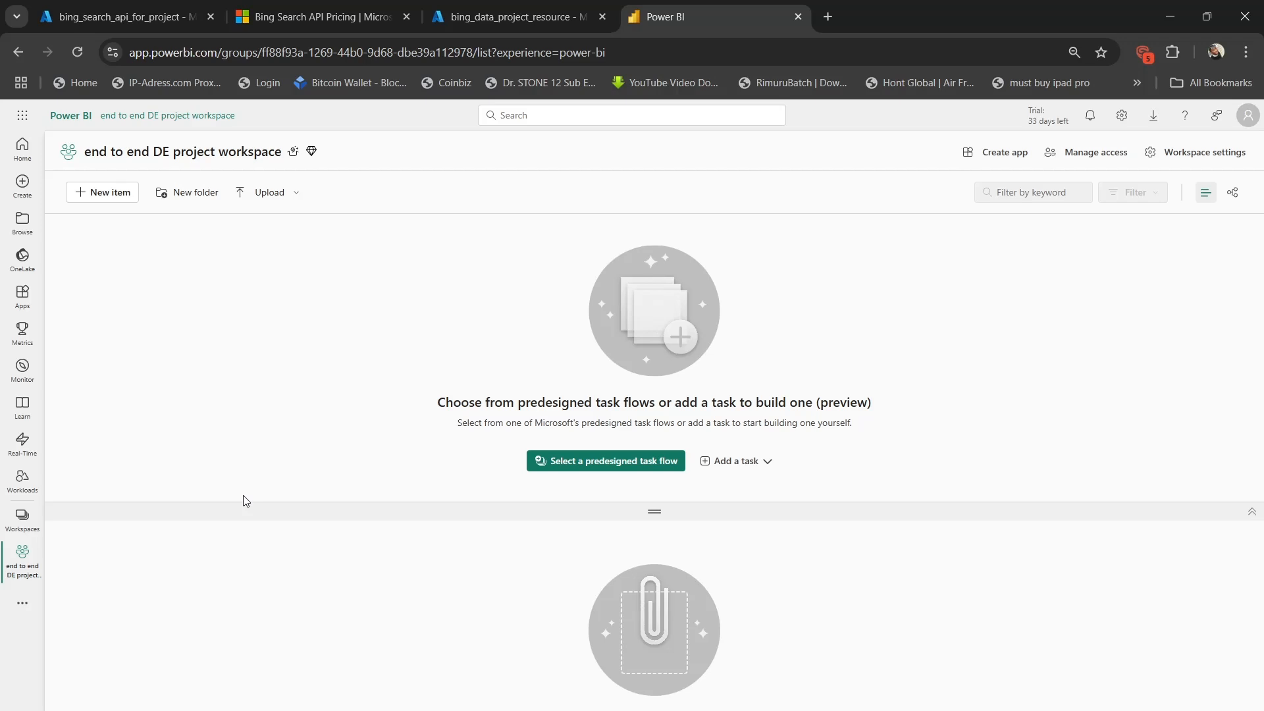
- Switch to the Data Engineering experience and start a new lakehouse in the end to end DE project workspace
{"action": "left_click", "coordinate": [23, 709]}
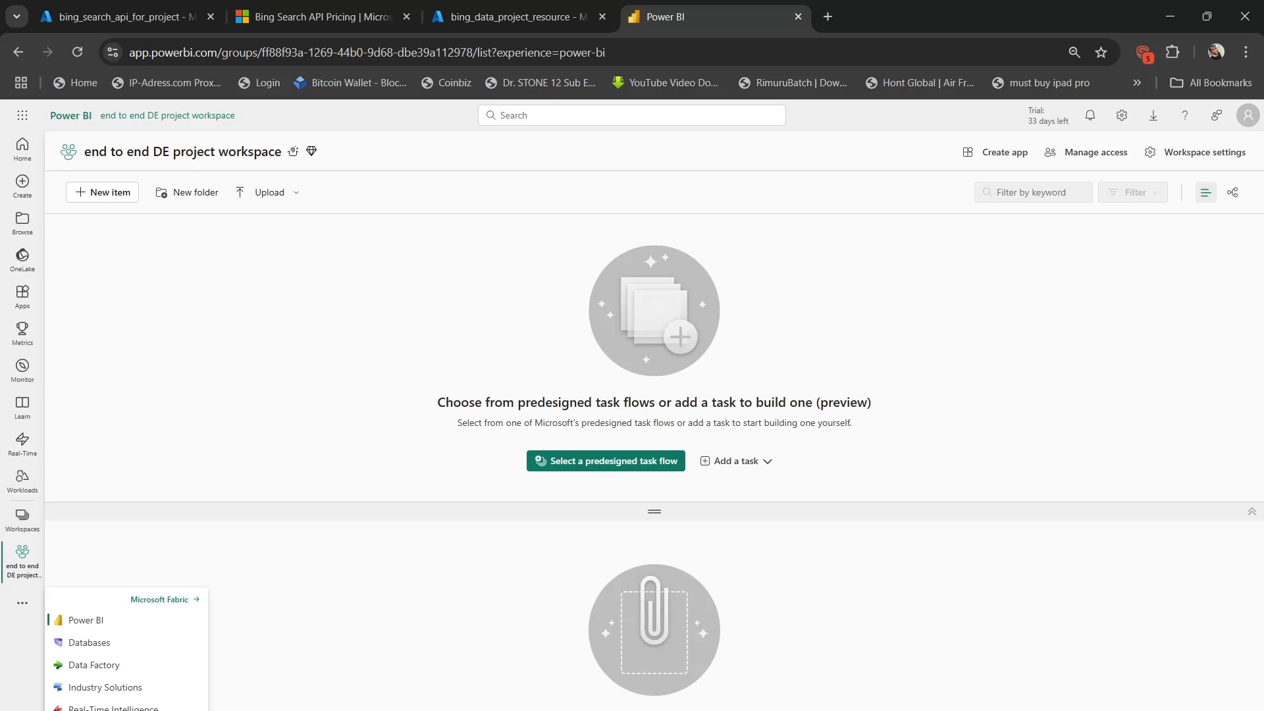
{"action": "left_click", "coordinate": [98, 710]}
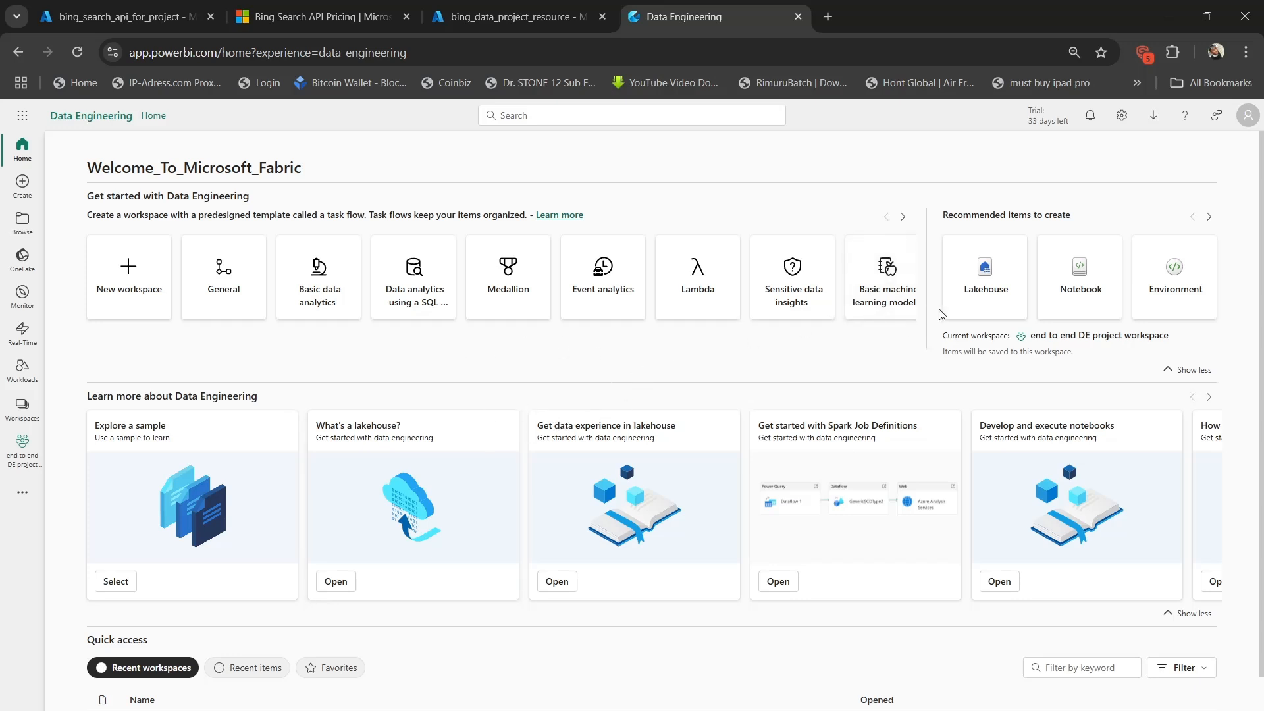
{"action": "left_click", "coordinate": [985, 286]}
{"action": "left_click", "coordinate": [986, 288]}
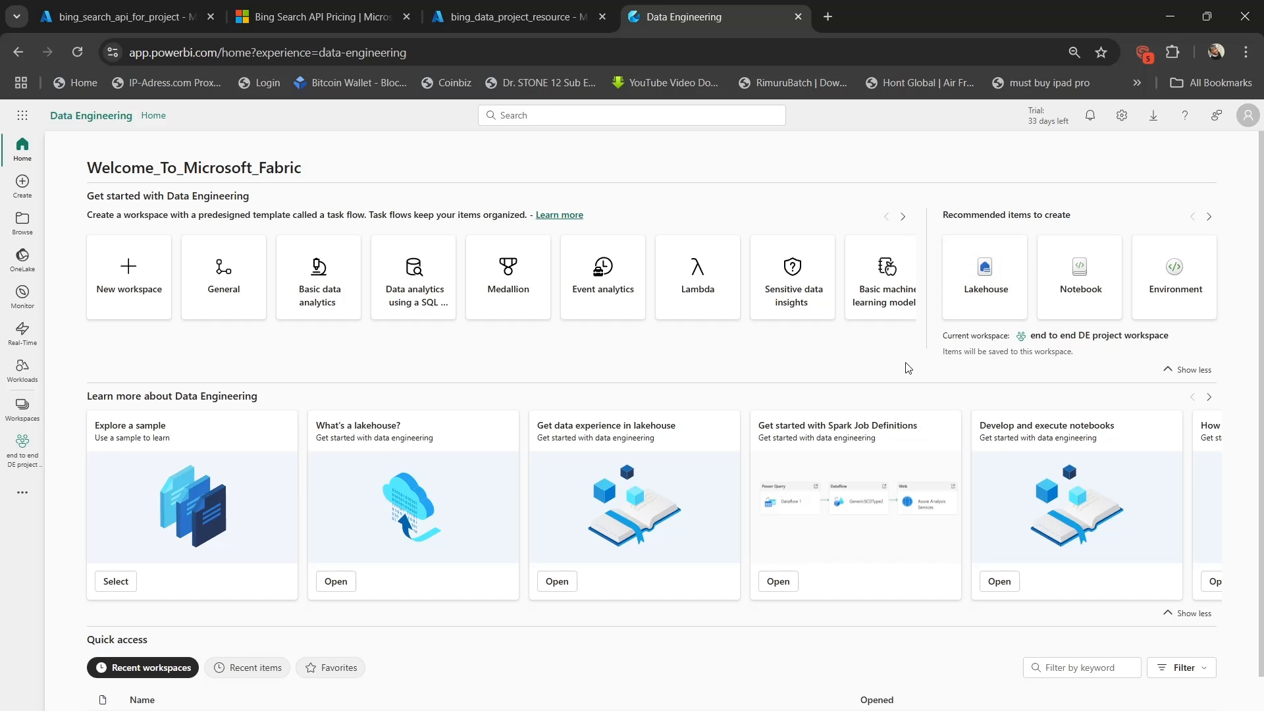
{"action": "left_click", "coordinate": [983, 277]}
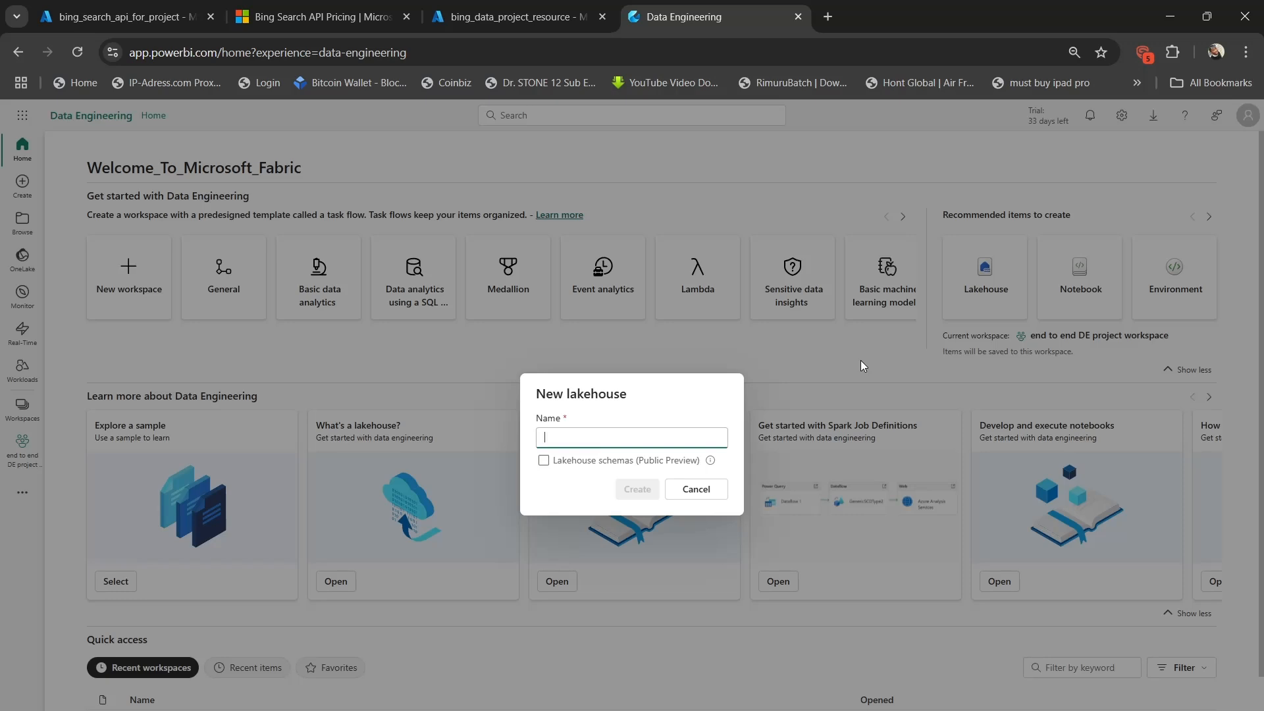
- Create the lakehouse with the name bing_lake_db and dismiss the T-SQL tip and the SQL analytics endpoint notification
{"action": "type", "text": "bing"}
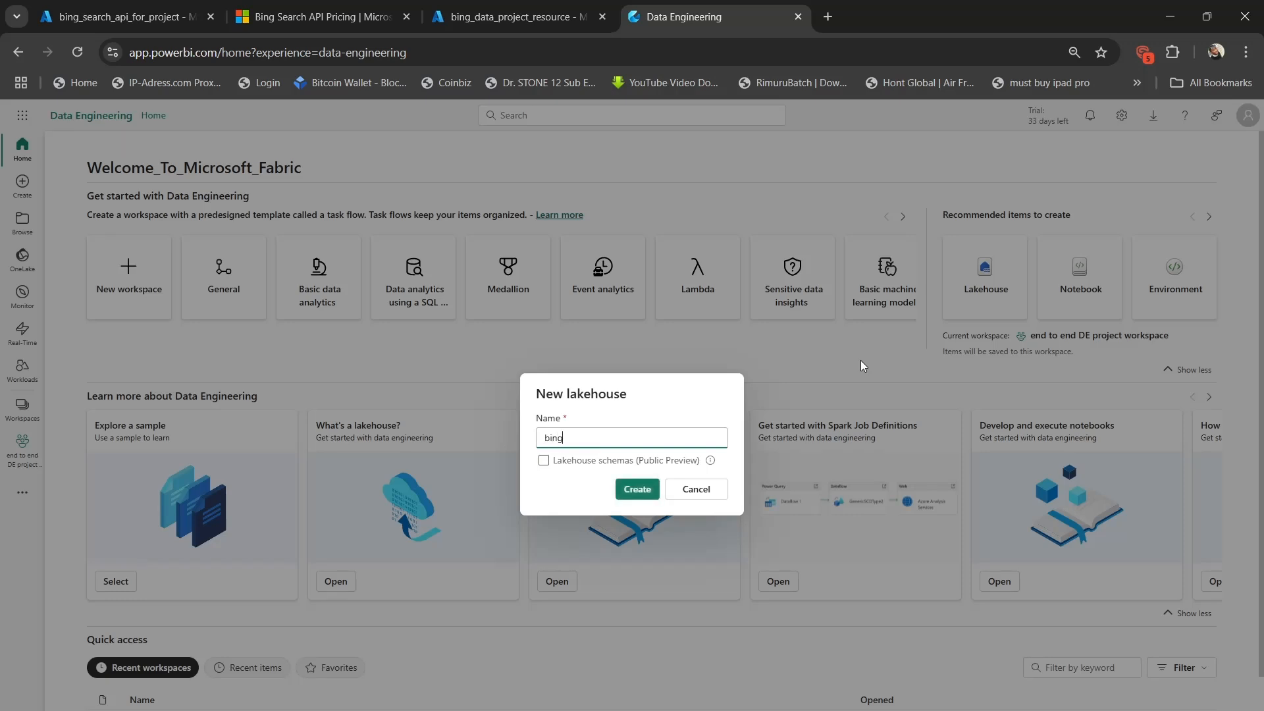
{"action": "type", "text": "_lake_db"}
{"action": "left_click", "coordinate": [636, 489]}
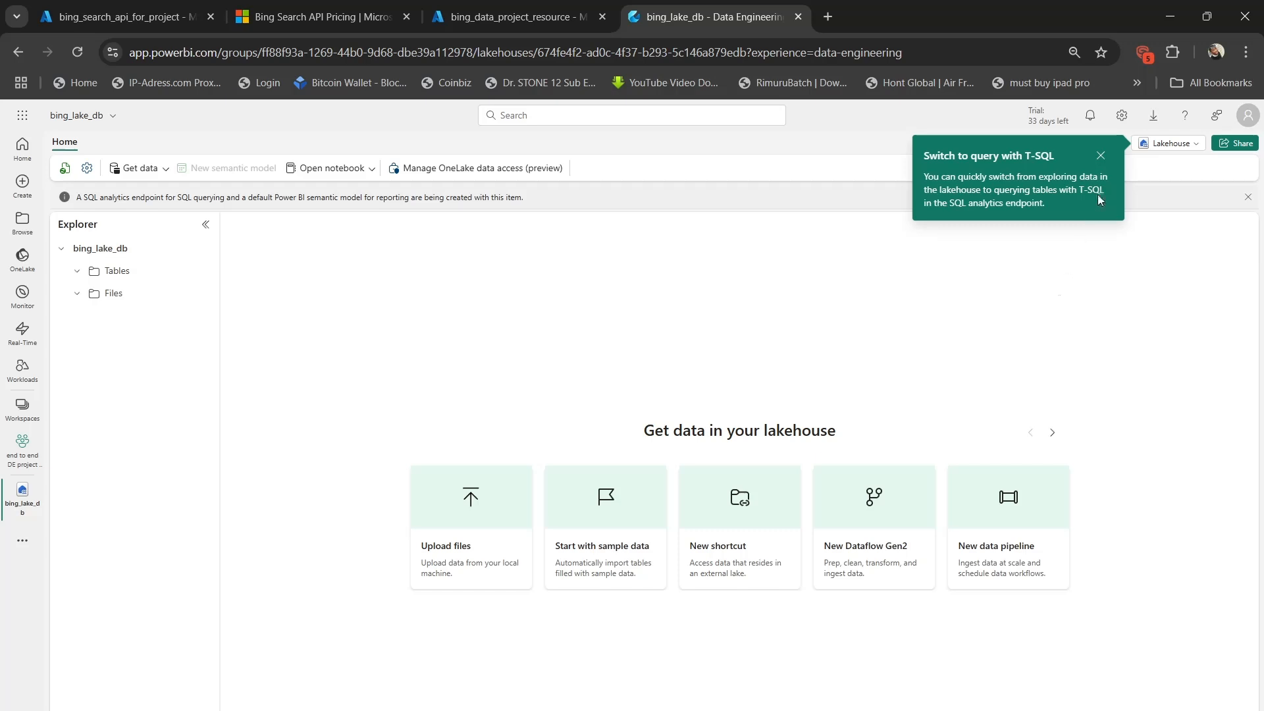
{"action": "left_click", "coordinate": [1107, 157]}
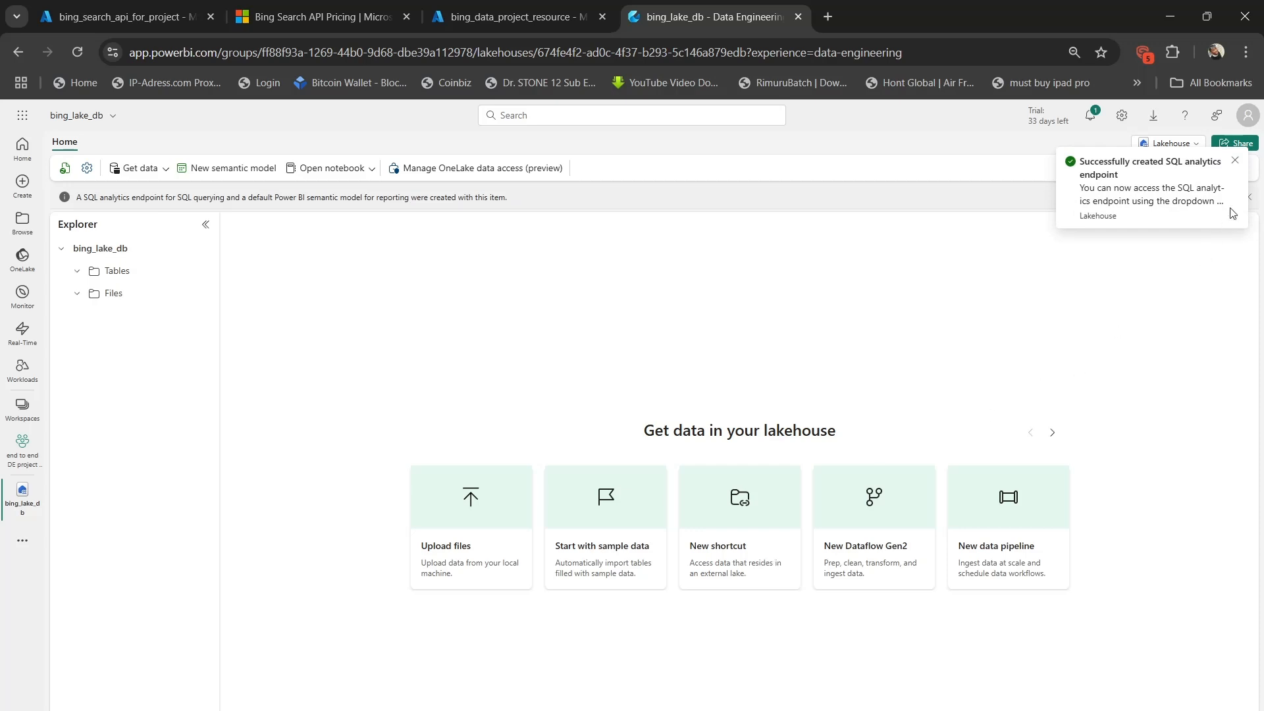
{"action": "left_click", "coordinate": [1235, 161]}
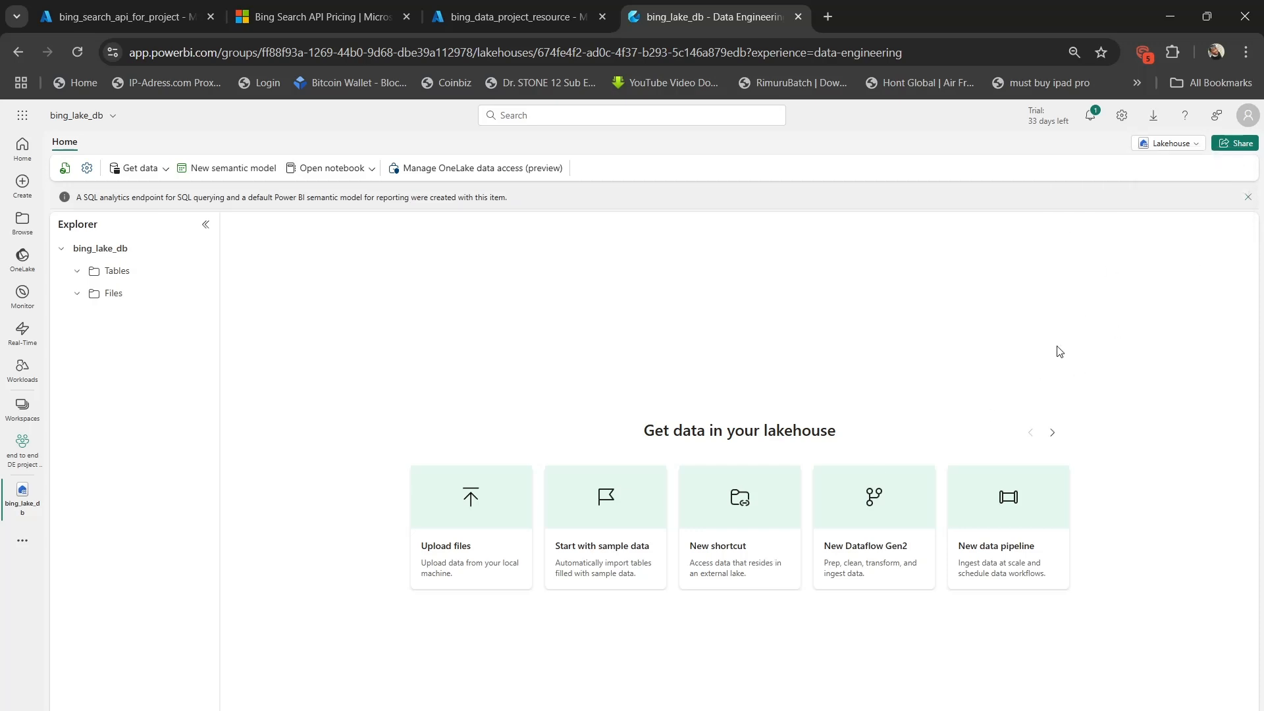